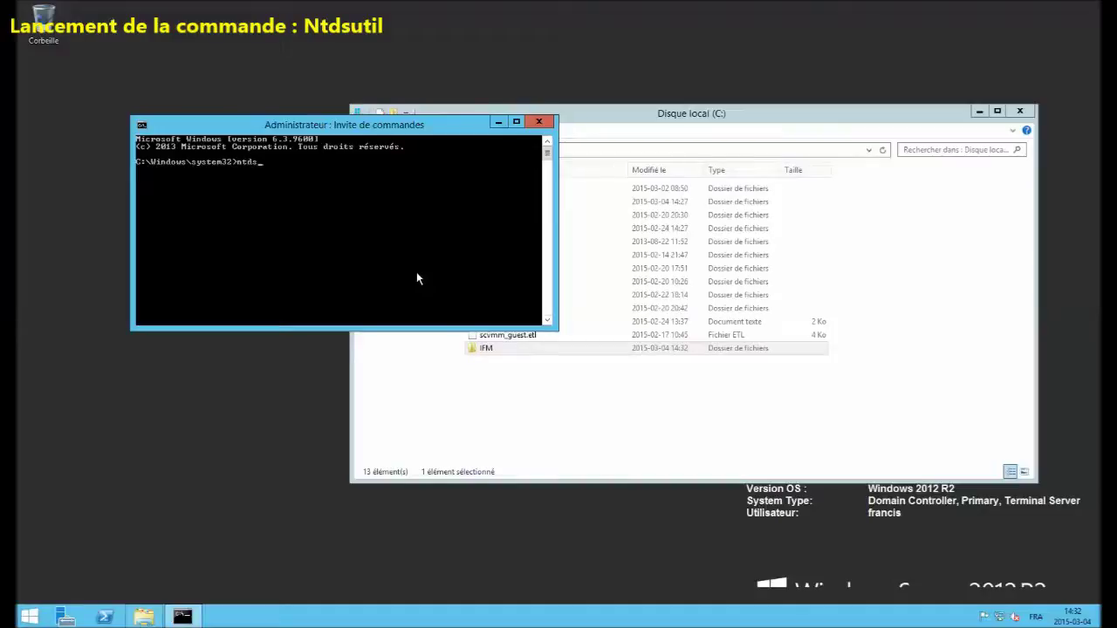
Step: Launch ntdsutil in the command prompt and activate the instance ntds
text(util)
key(Return)
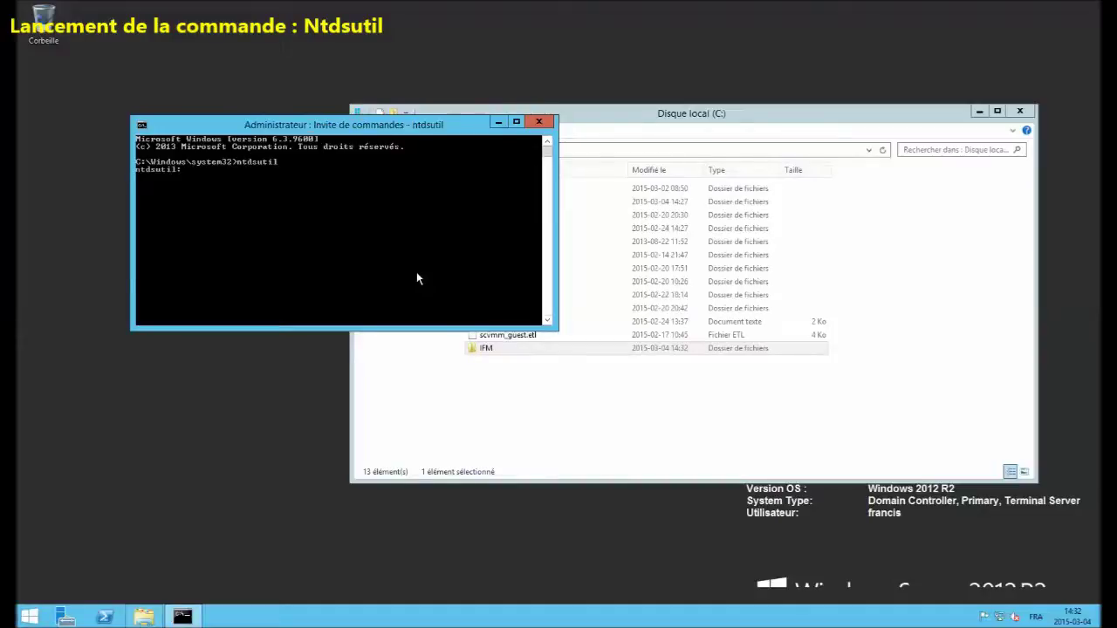
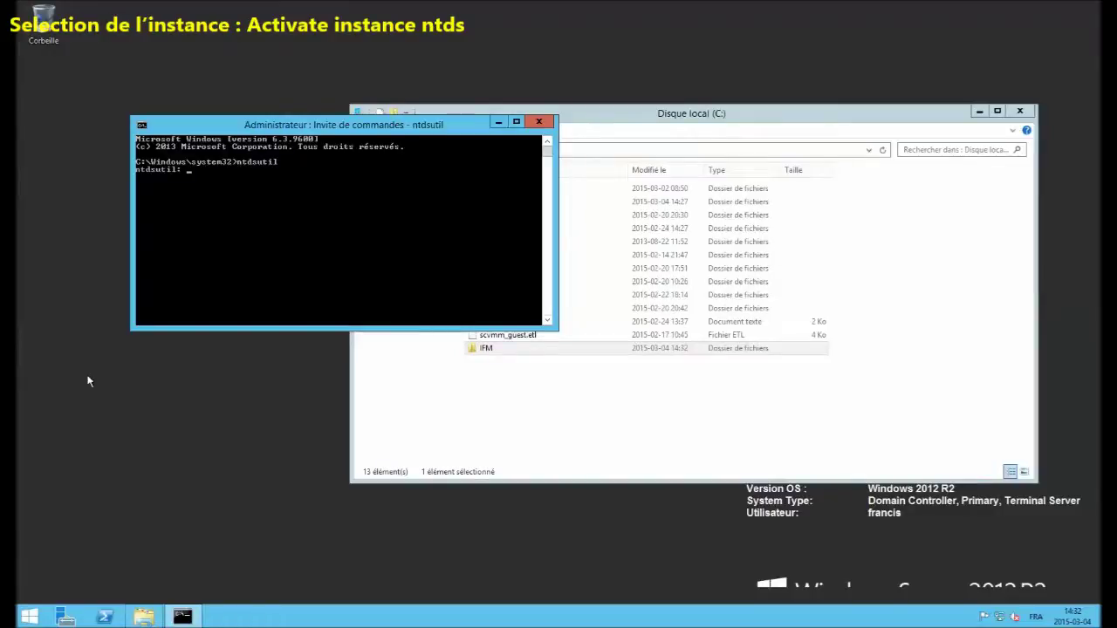
text(activate instance ntds)
key(Return)
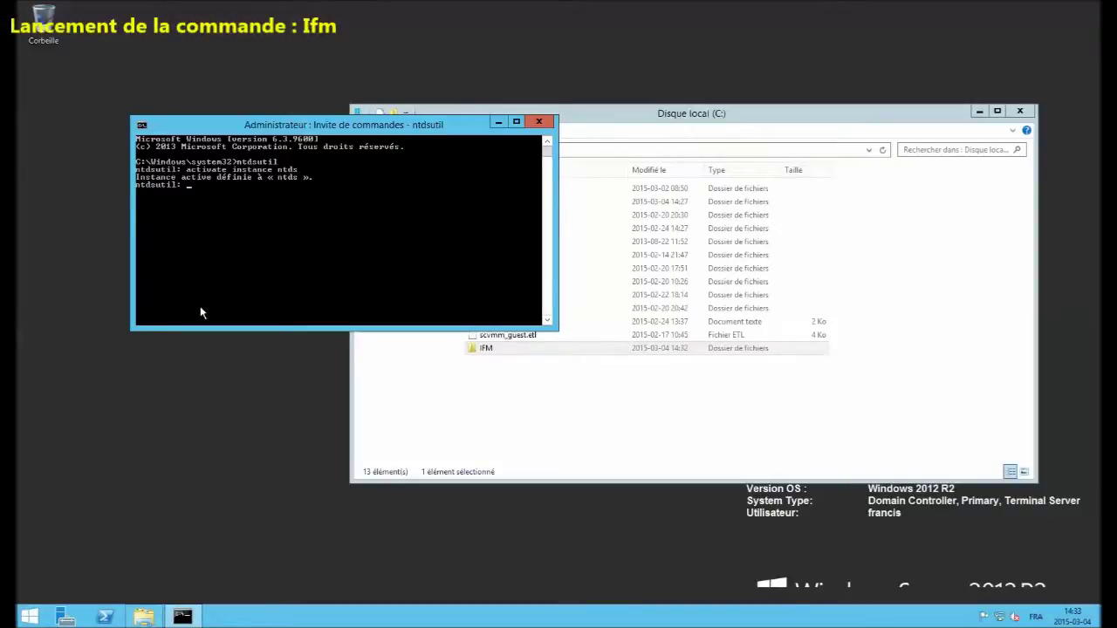
Step: Enter ntdsutil's ifm context and list its available commands
text(ifm)
key(Return)
text(?)
key(Return)
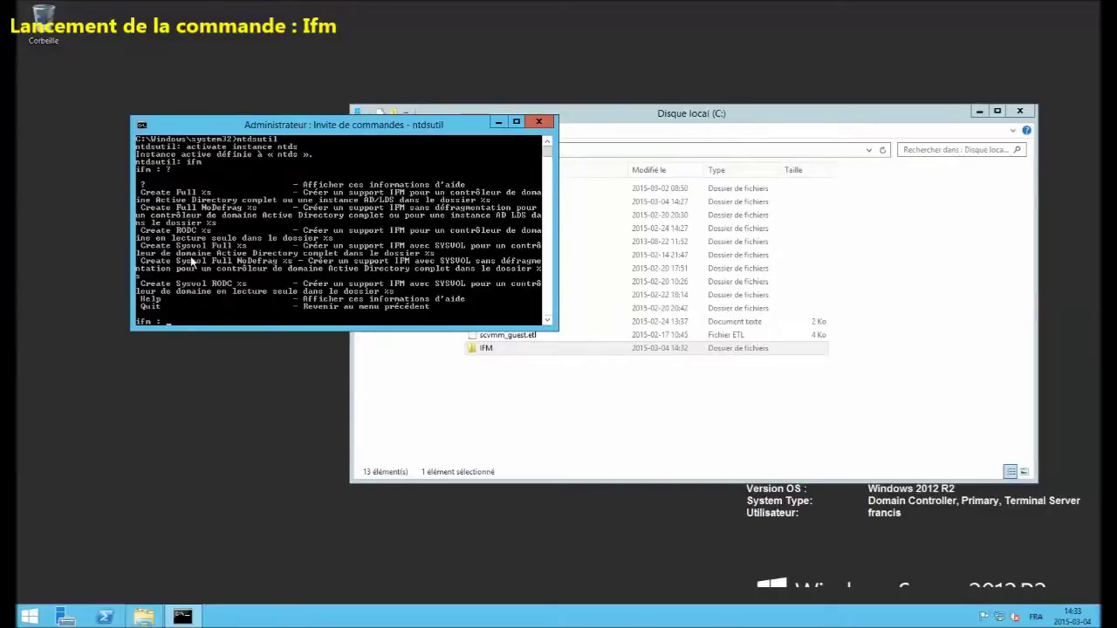
Step: Create read-only domain controller installation media with SYSVOL in c:\ifm, and quit back out of ntdsutil
text(create )
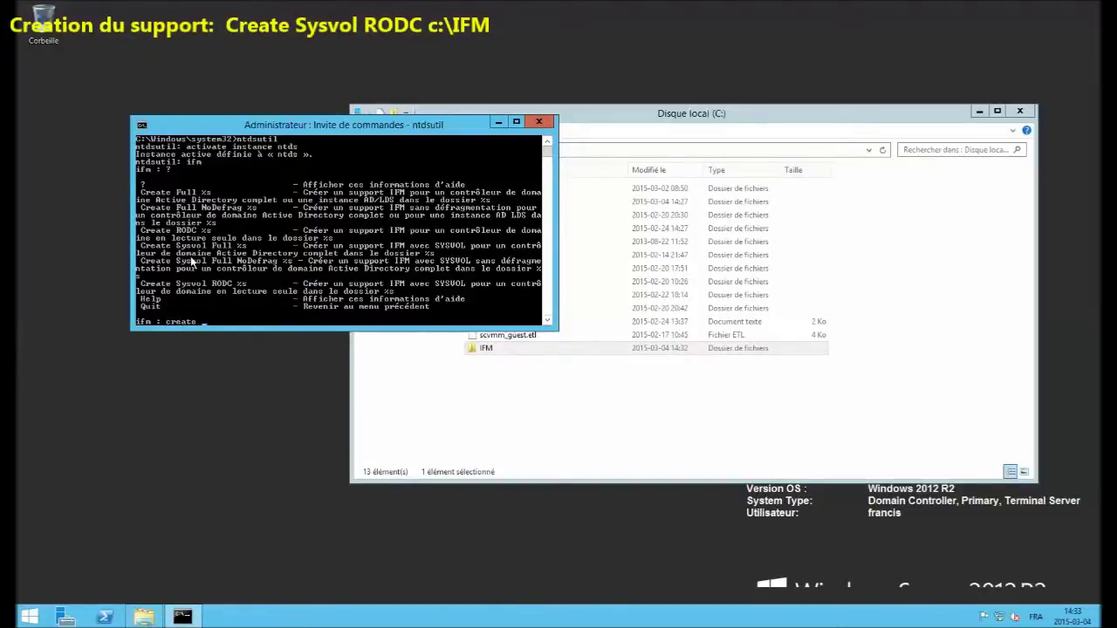
text(sysvol rodc c:\ifm)
key(Return)
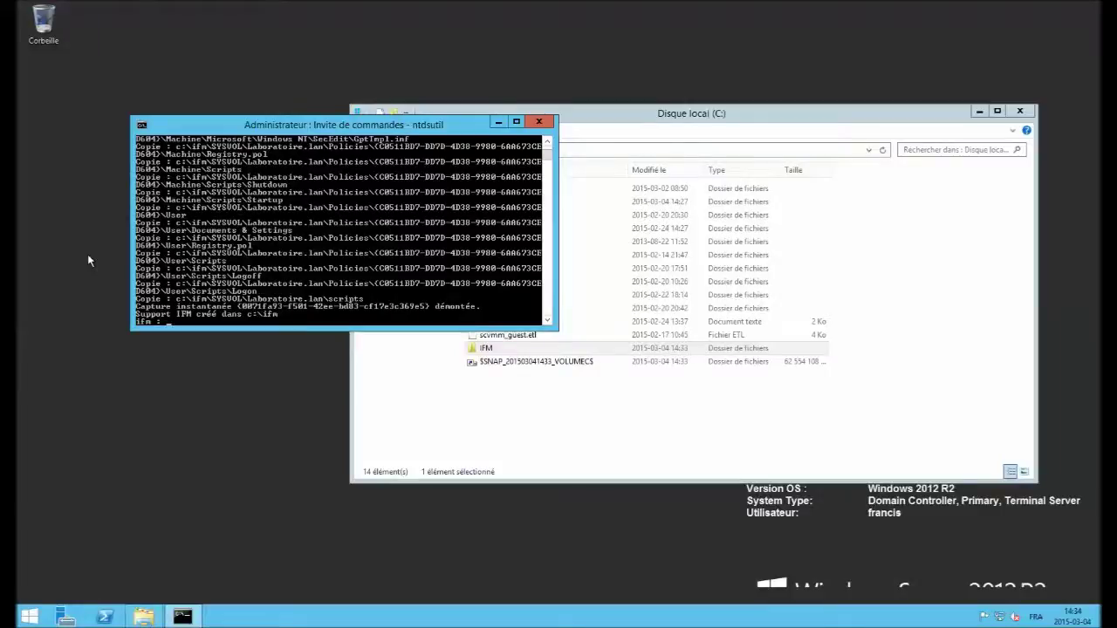
text(quit)
key(Return)
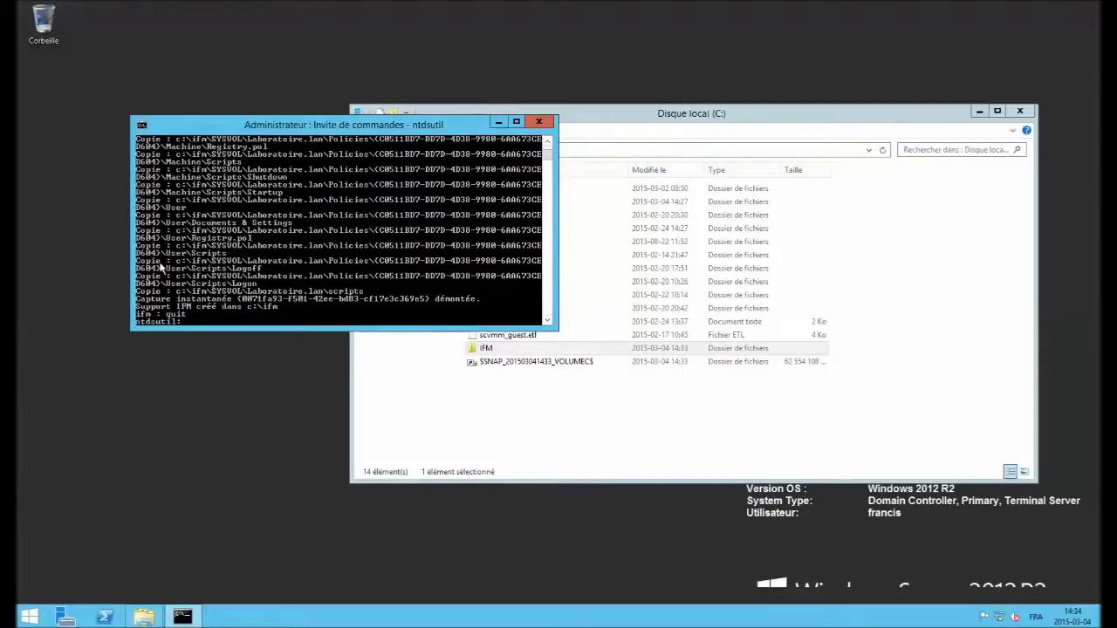
text(quit)
key(Return)
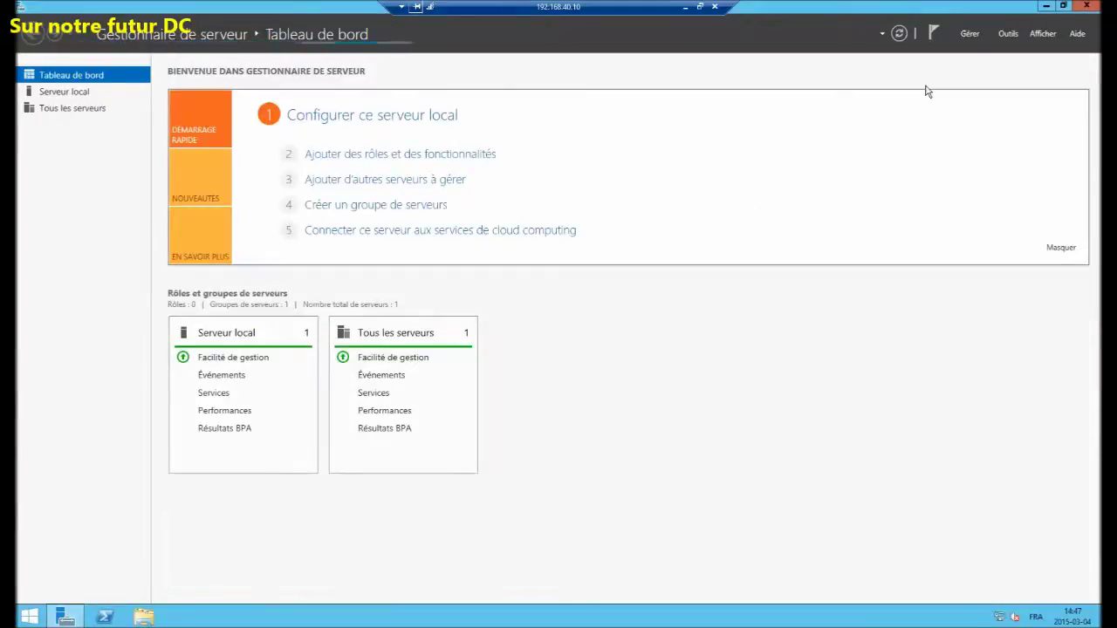
Step: On the future domain controller, start adding roles with a role-based installation targeting server DC02
click(969, 35)
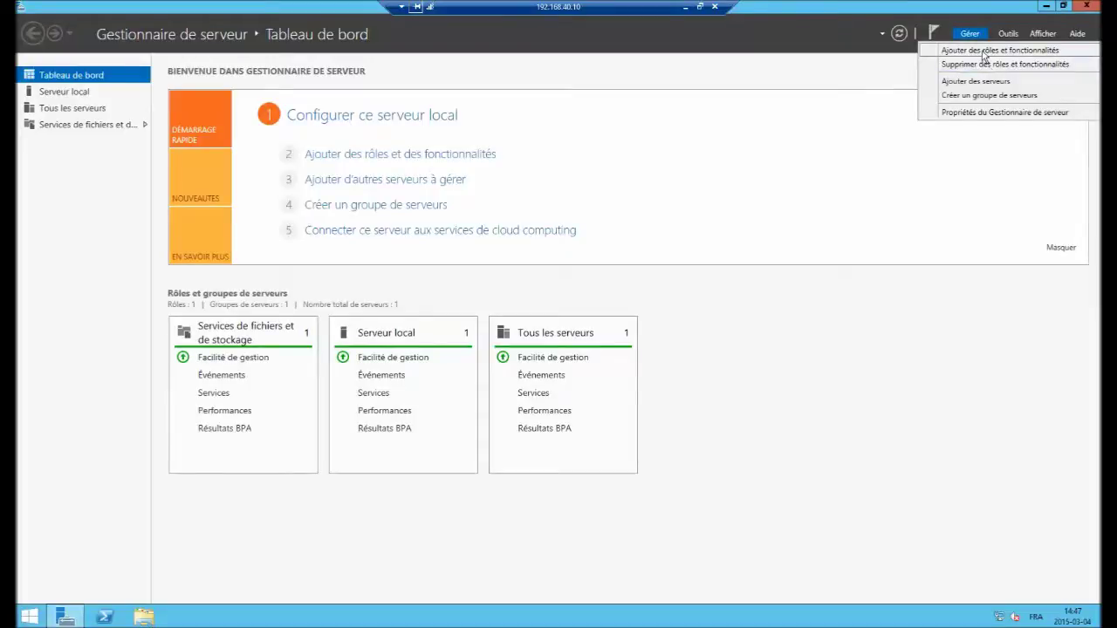
click(983, 52)
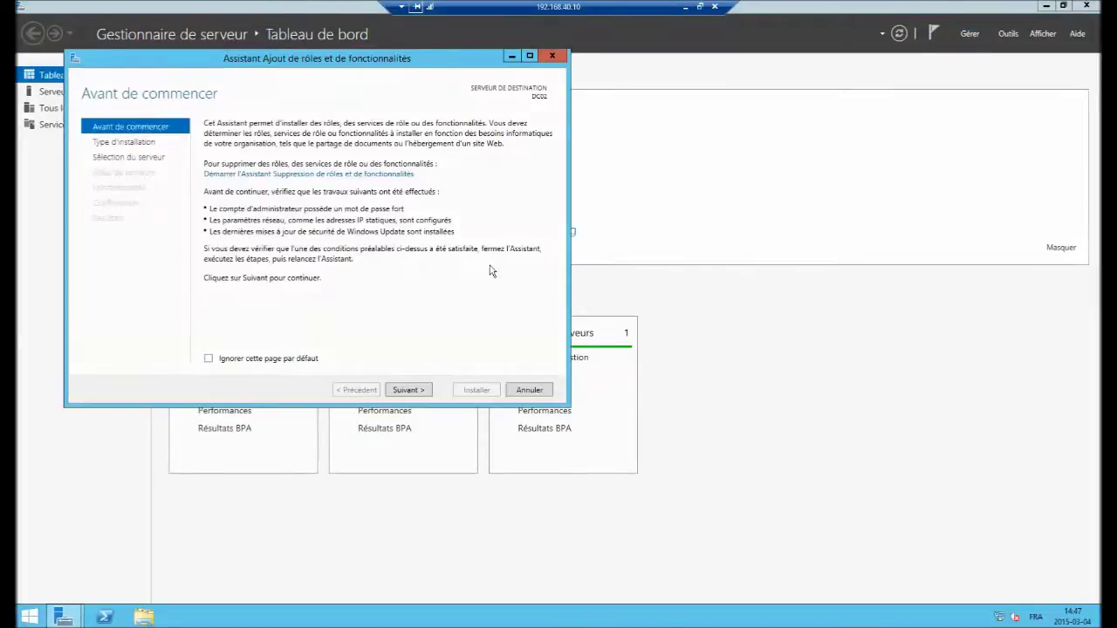
click(411, 391)
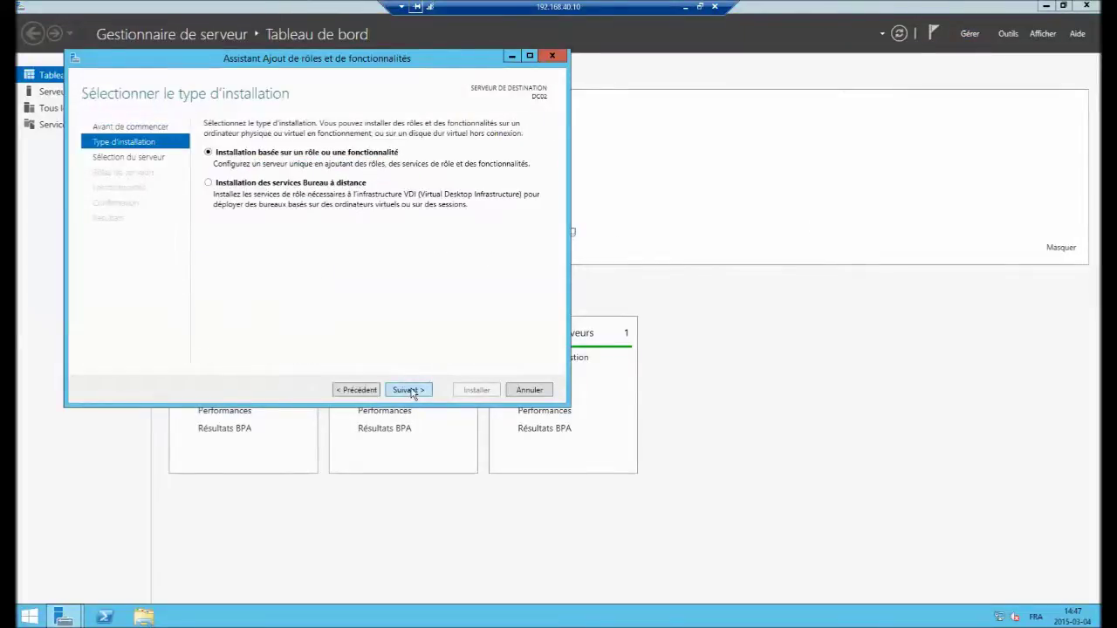
click(412, 392)
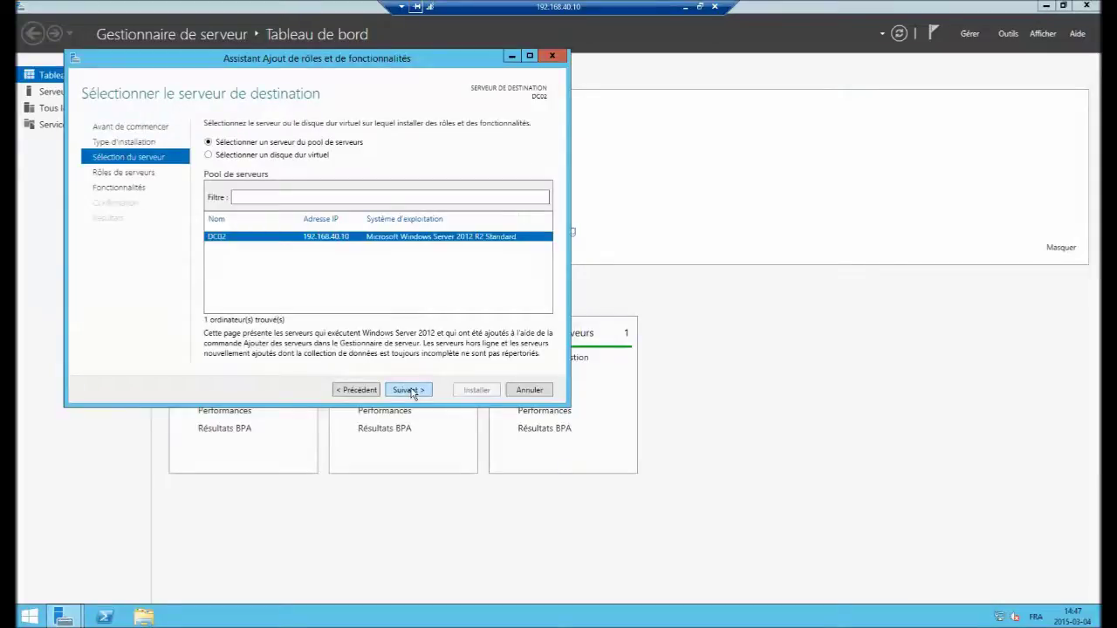
click(412, 391)
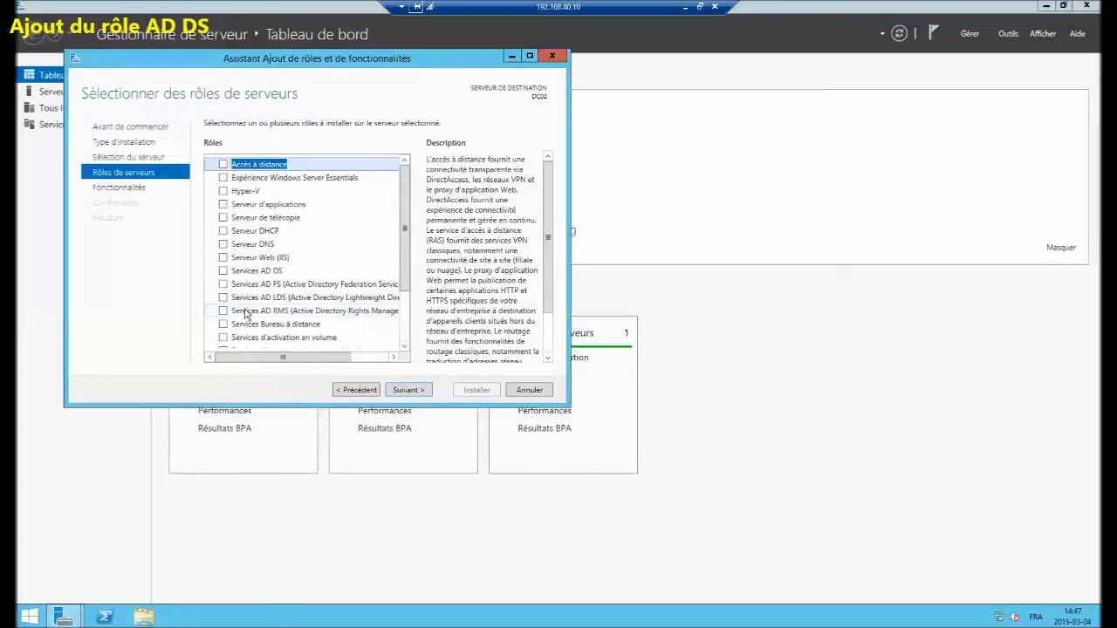
Step: Install the Services AD DS role with its required management tools, without extra features, and close the wizard
click(224, 271)
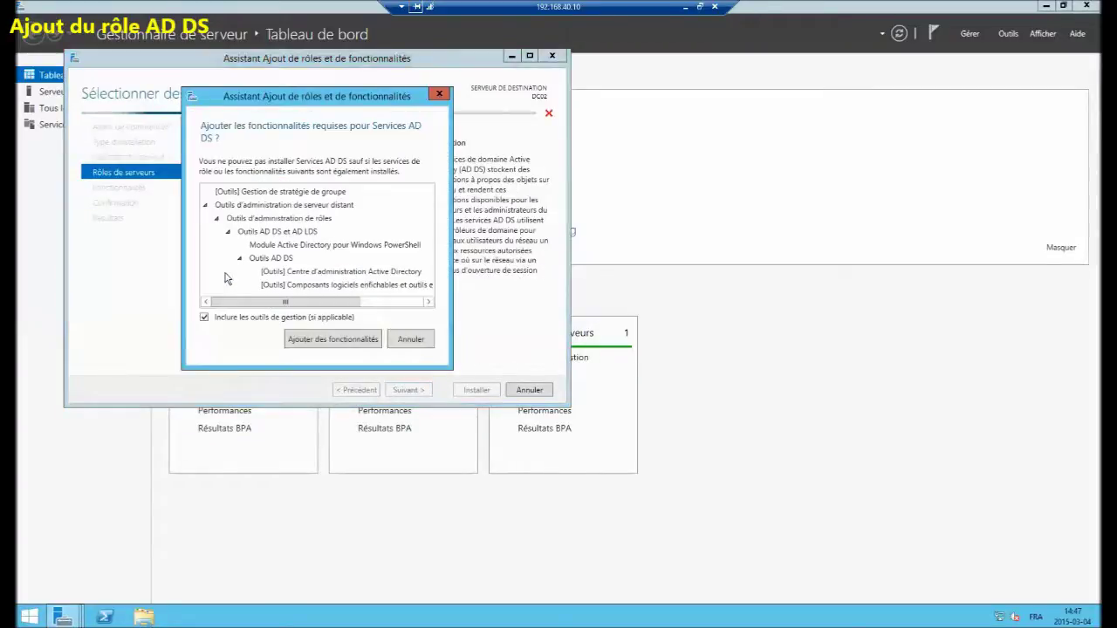
click(333, 339)
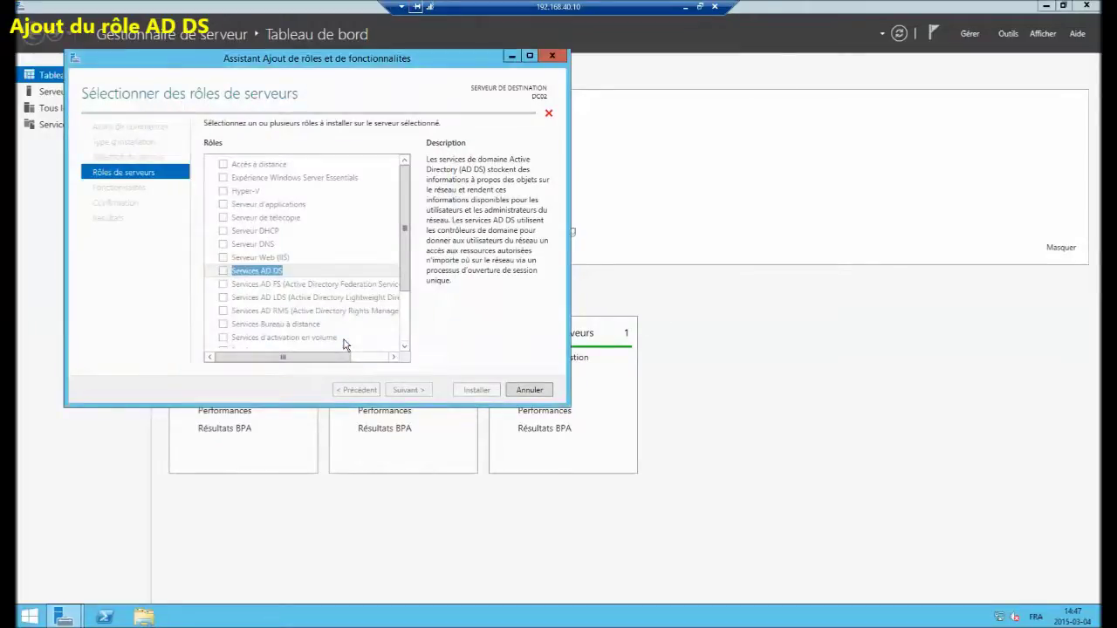
click(407, 390)
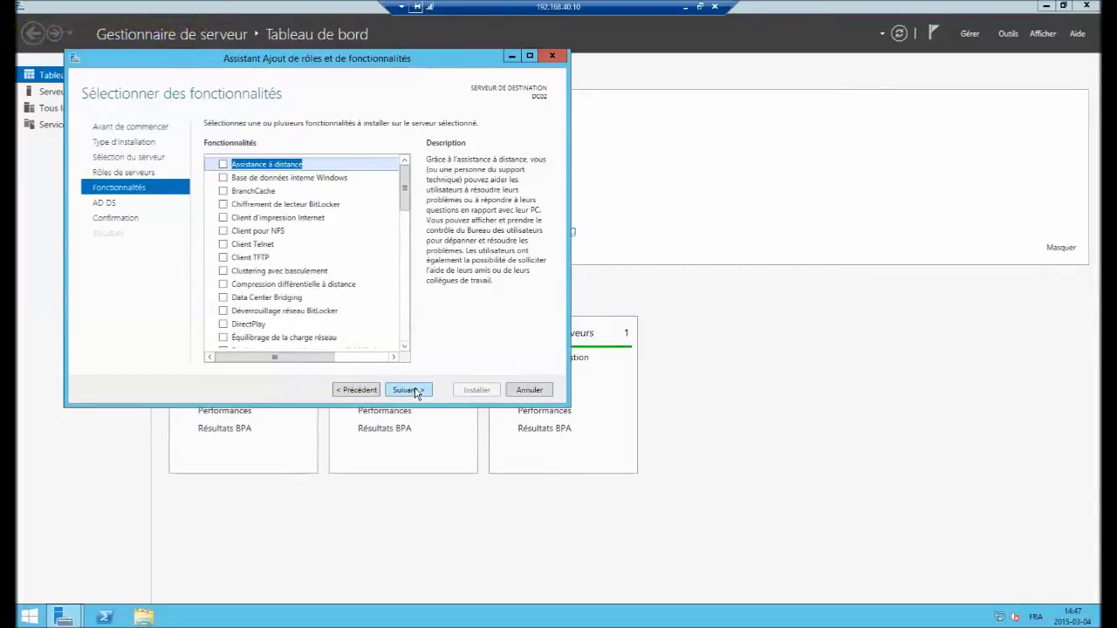
click(407, 390)
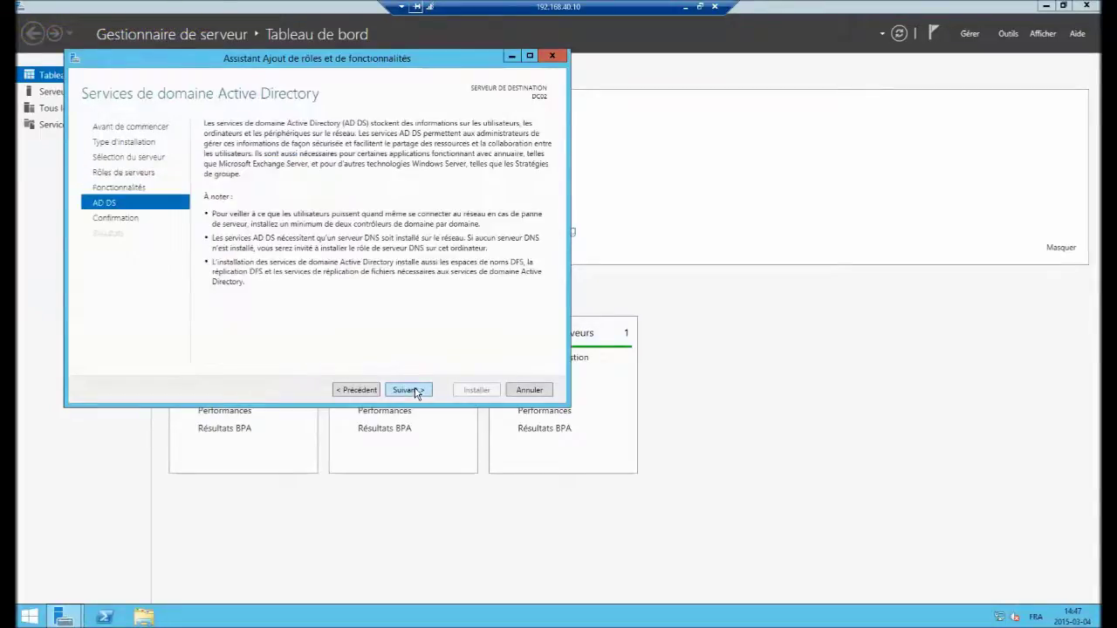
click(407, 390)
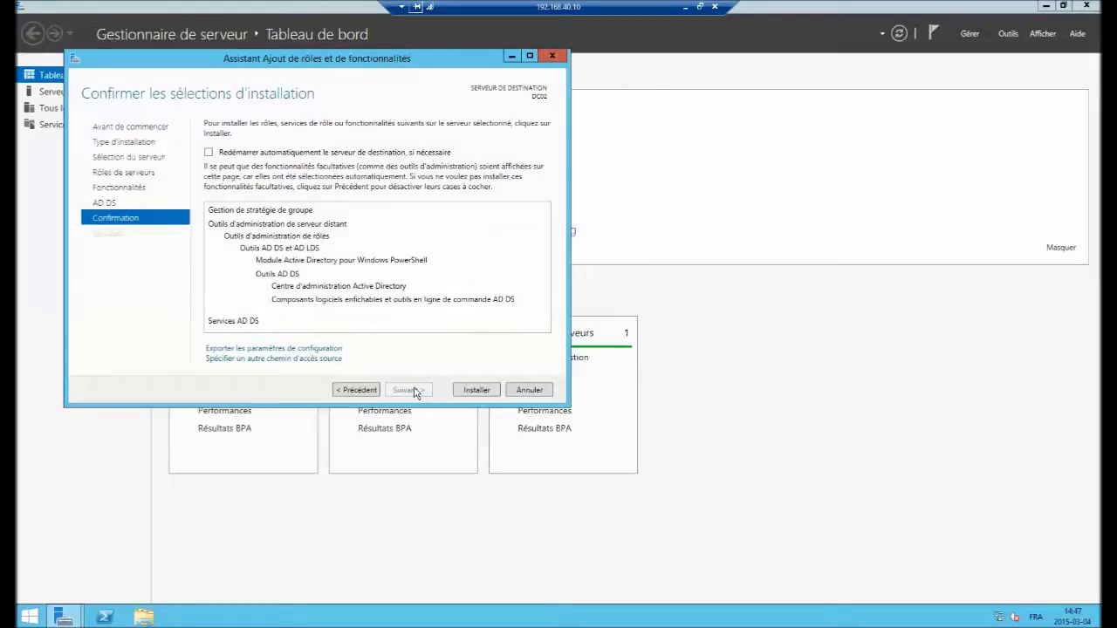
click(476, 391)
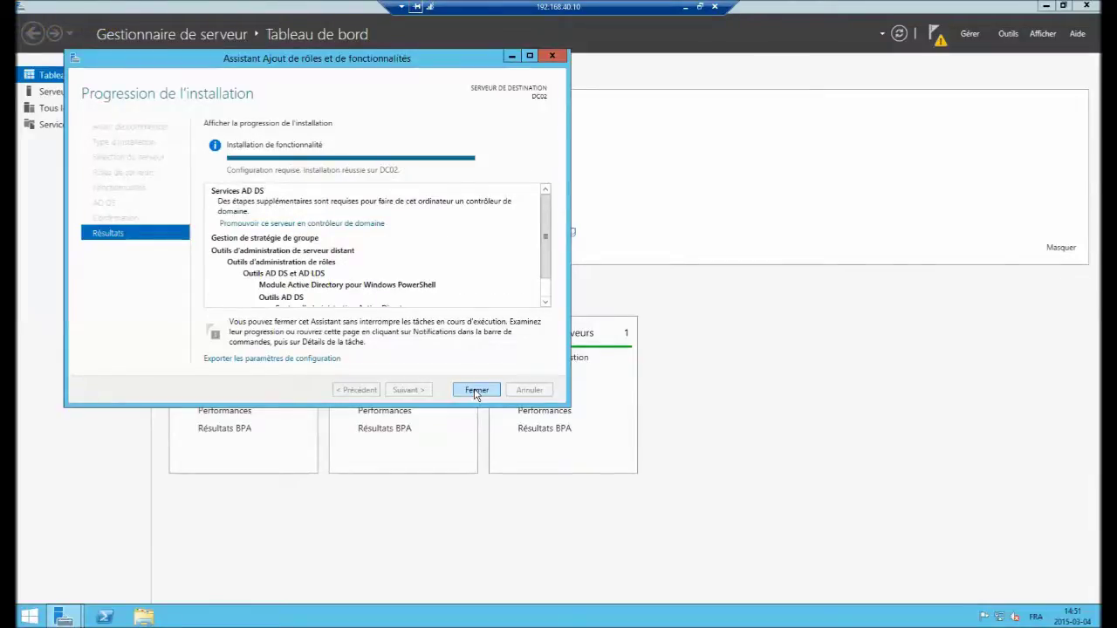
click(476, 391)
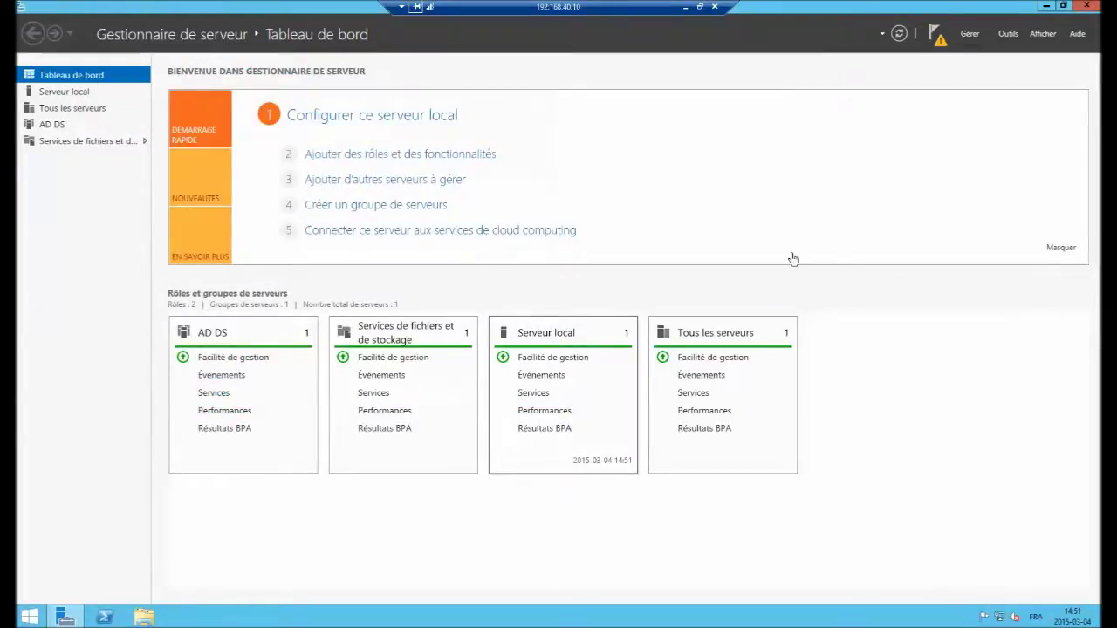
Step: Start promoting the server to a domain controller and specify laboratoire.lan as the existing domain
click(931, 32)
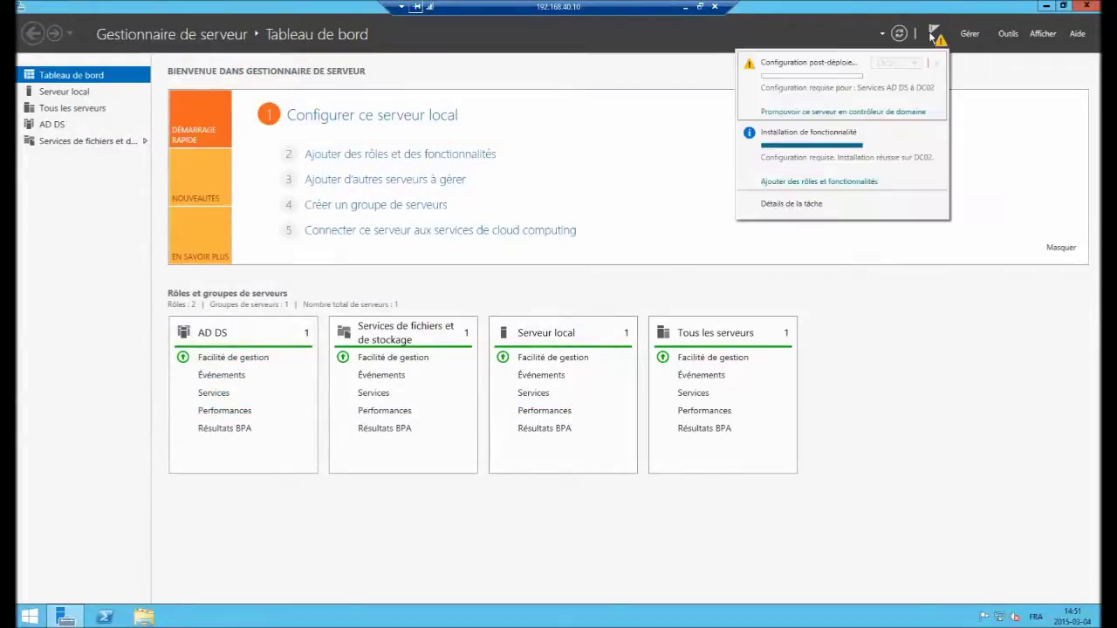
click(814, 113)
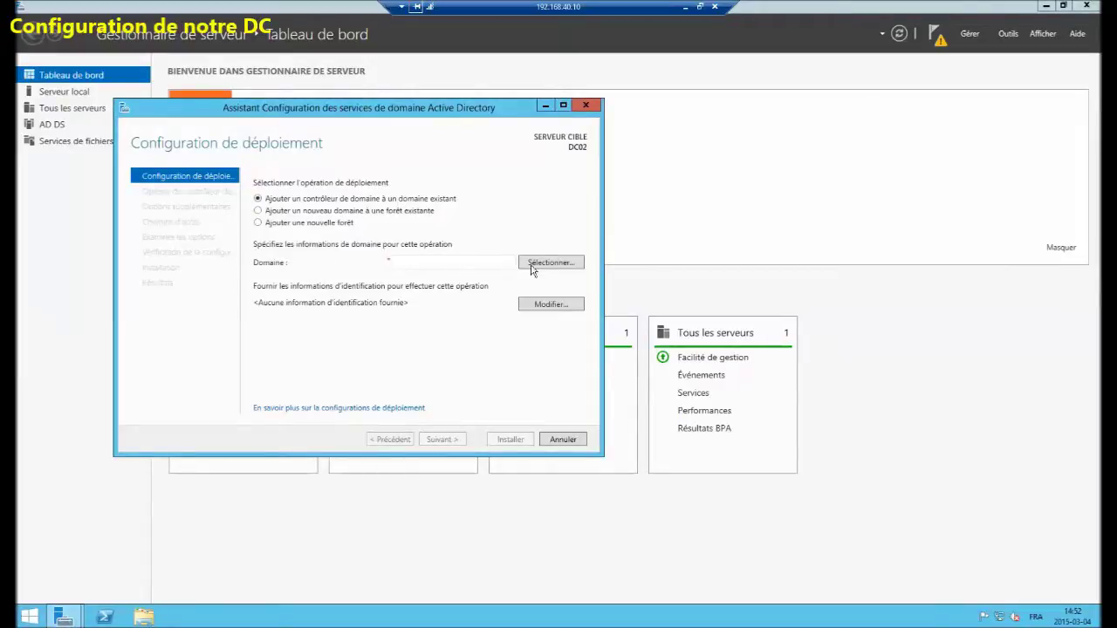
click(462, 262)
text(labo)
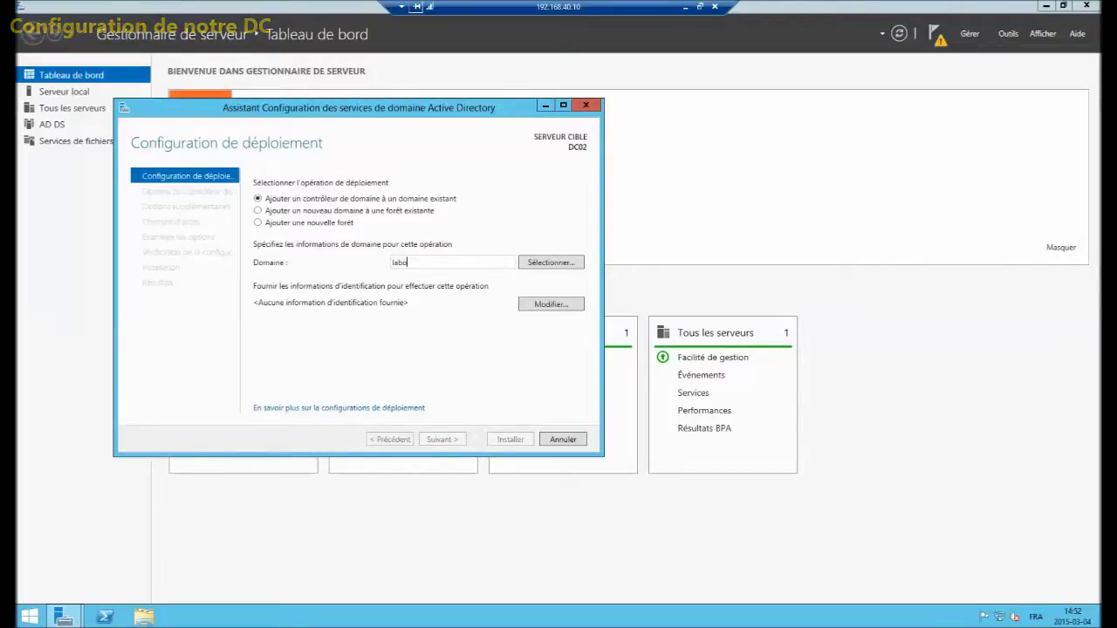
text(ratoire.lan)
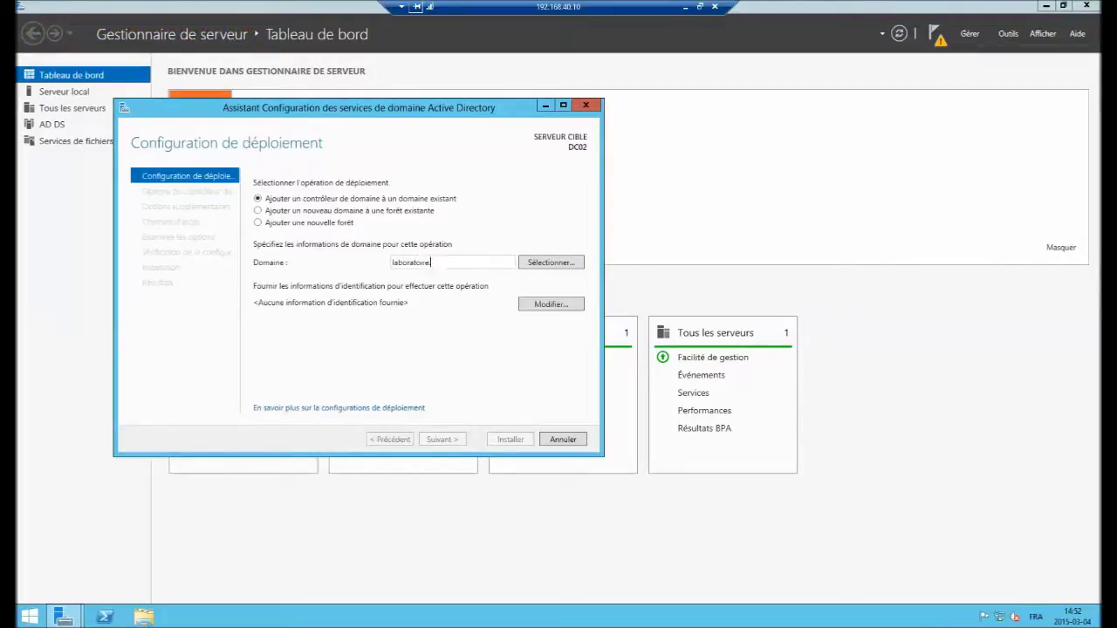
Step: Supply the deployment credentials with the account's user name prefixed by laboratoire\ and its password, and continue to the domain controller options
click(568, 306)
click(375, 257)
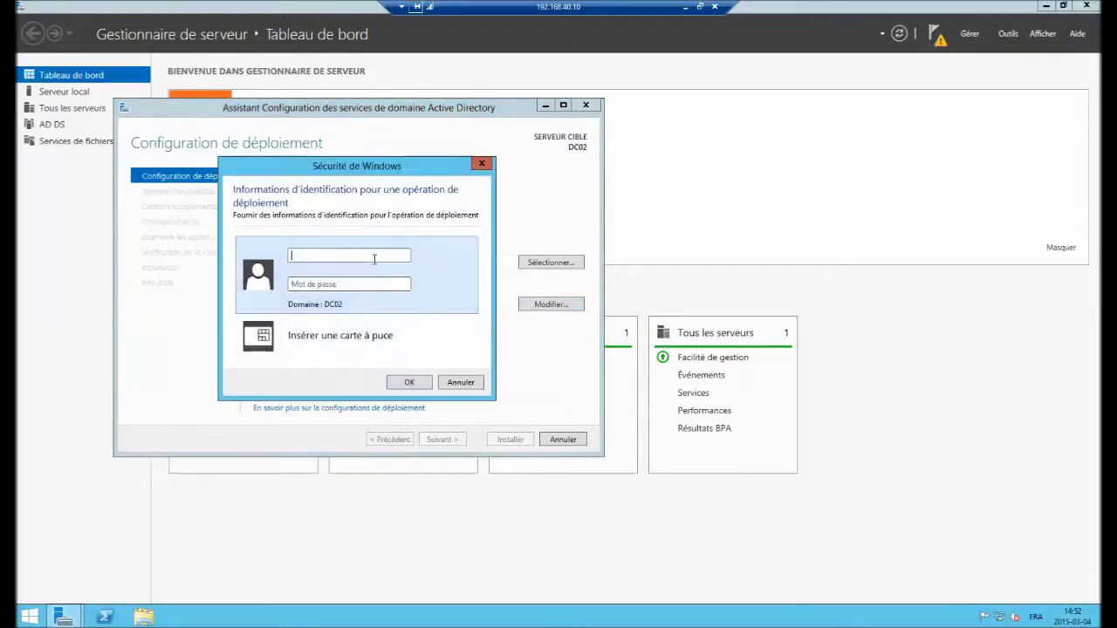
text(francis)
click(349, 283)
text(****)
click(292, 253)
text(laboratoire)
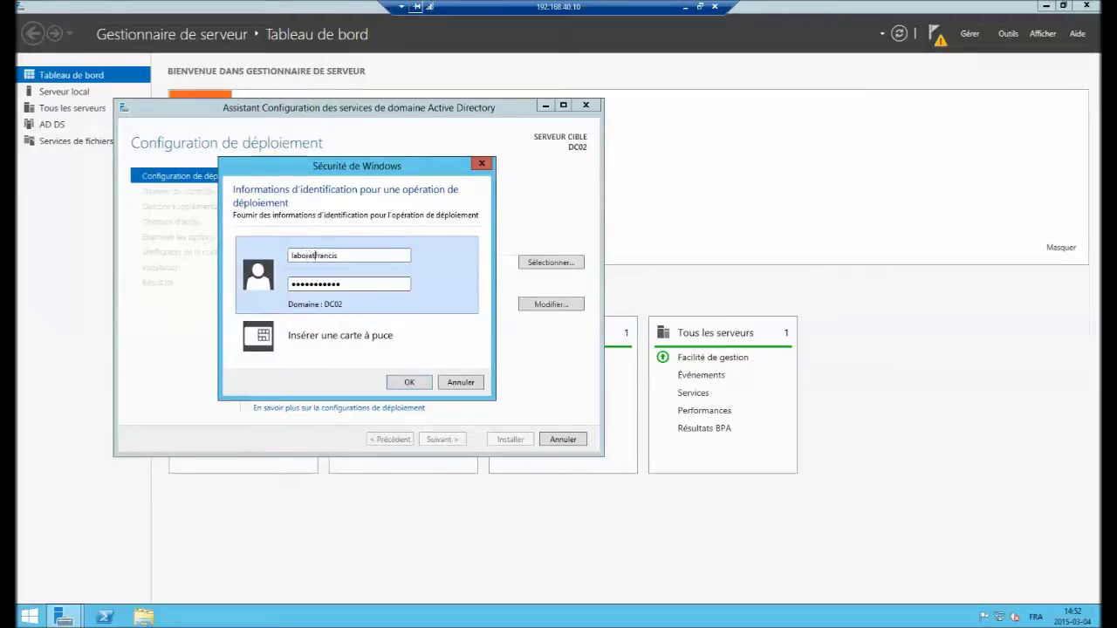
text(\)
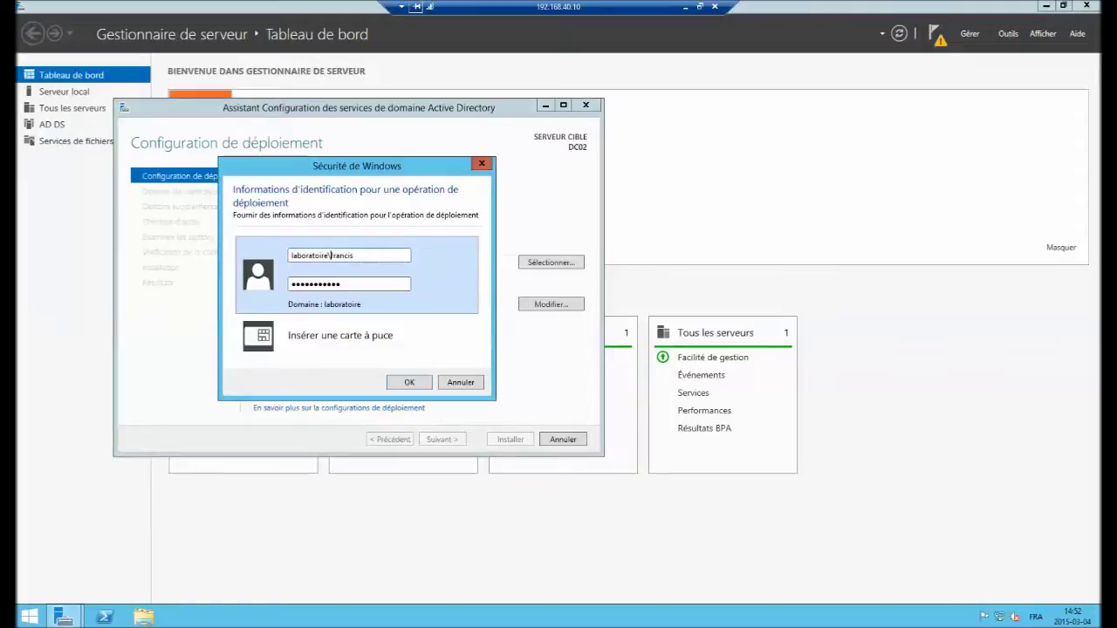
click(410, 382)
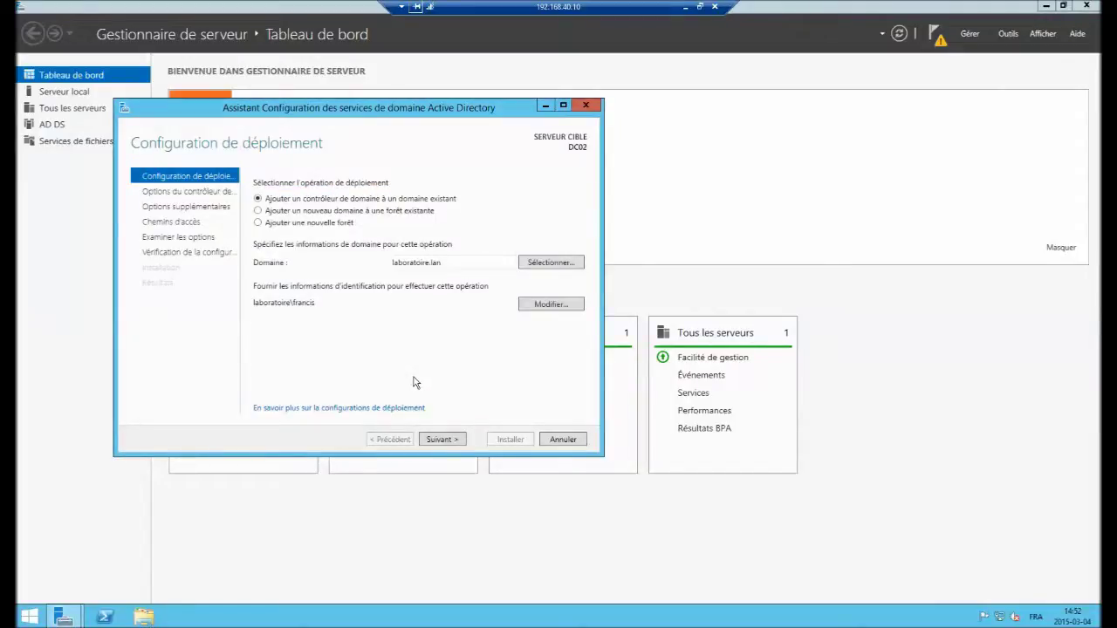
click(449, 440)
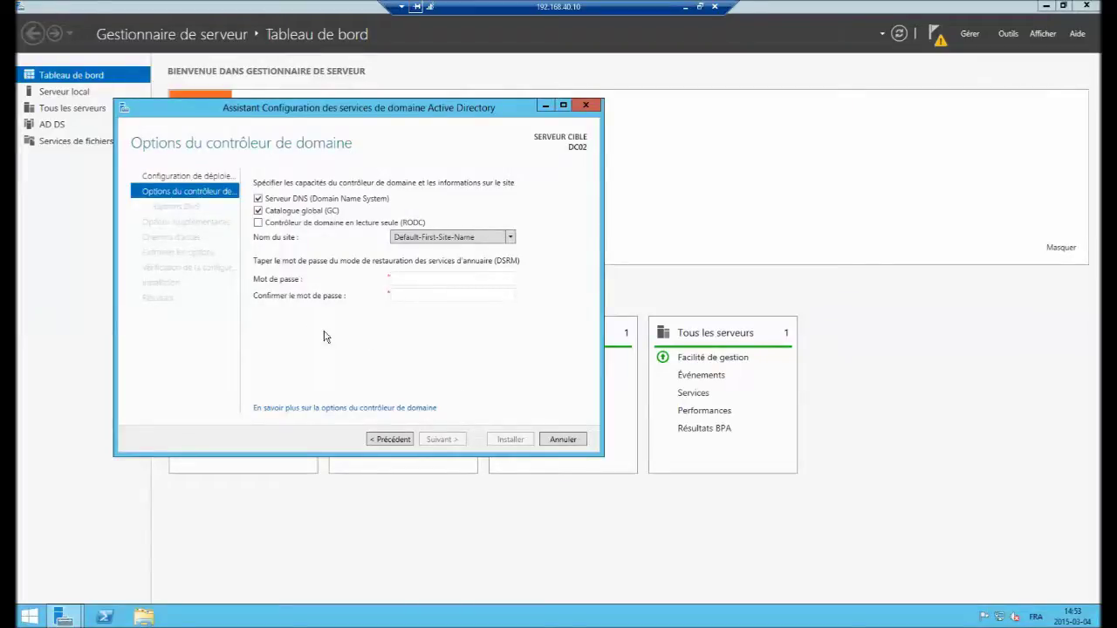
Step: Make the server a read-only domain controller in Default-First-Site-Name and enter and confirm the DSRM password
click(258, 223)
click(454, 242)
click(428, 252)
click(424, 282)
text(P)
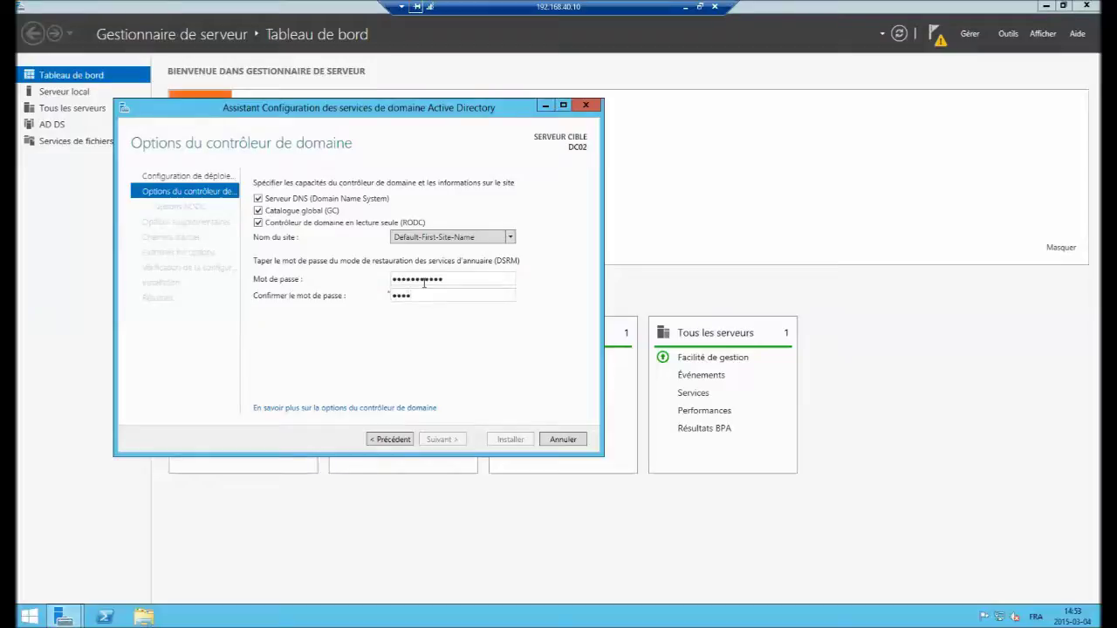
text(**)
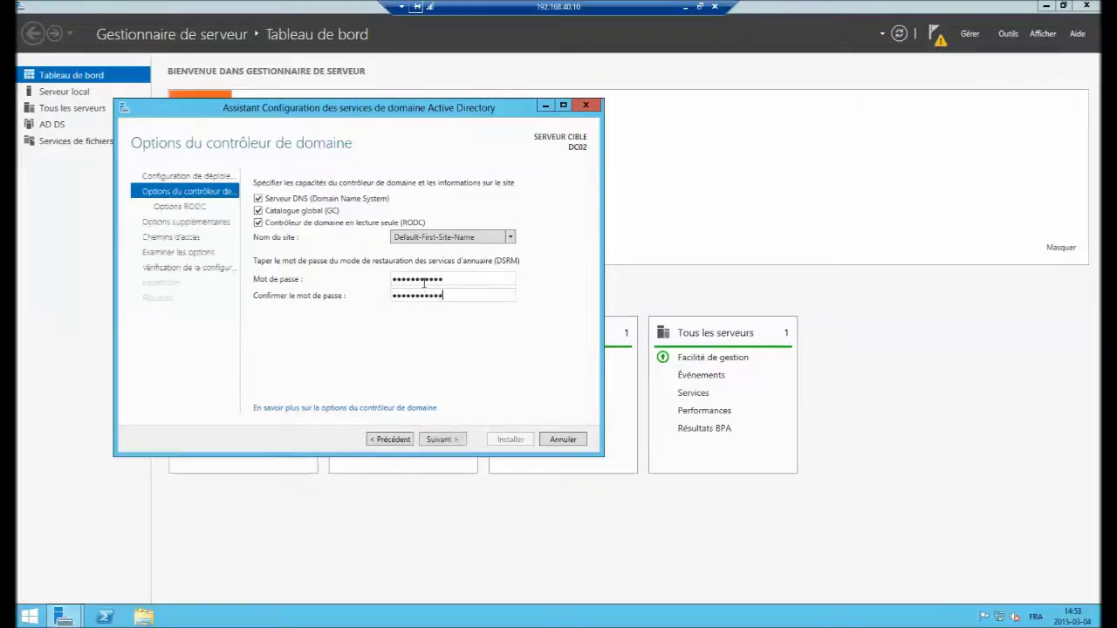
click(442, 439)
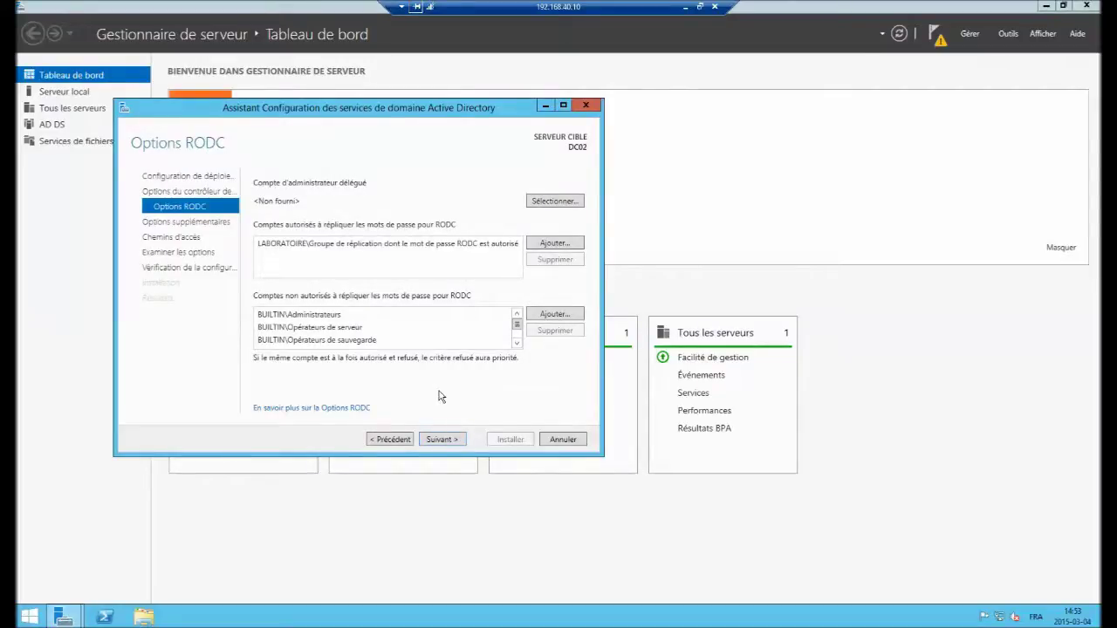
Step: Keep the RODC account options, enable installation from media with C:\IFM as the path, verify it, and continue to the folder paths
click(444, 440)
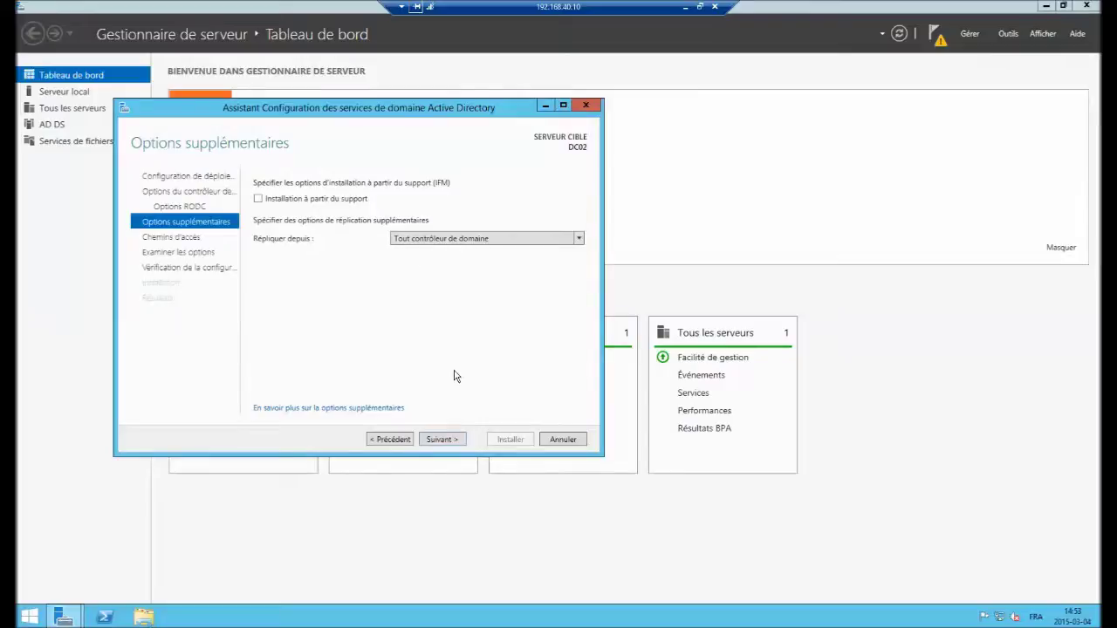
click(258, 199)
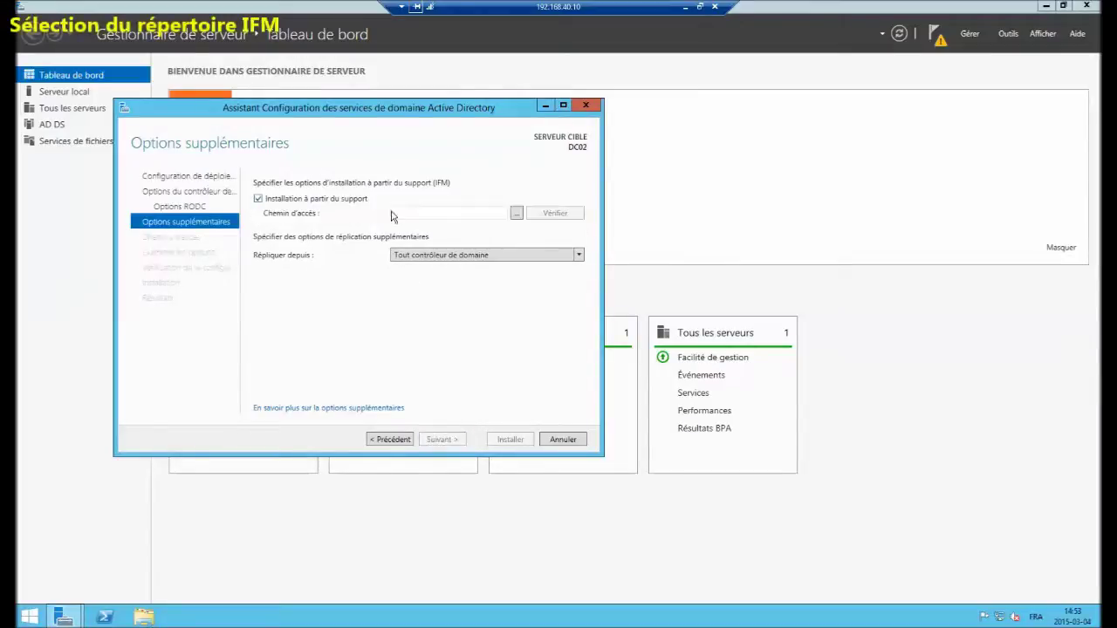
click(517, 215)
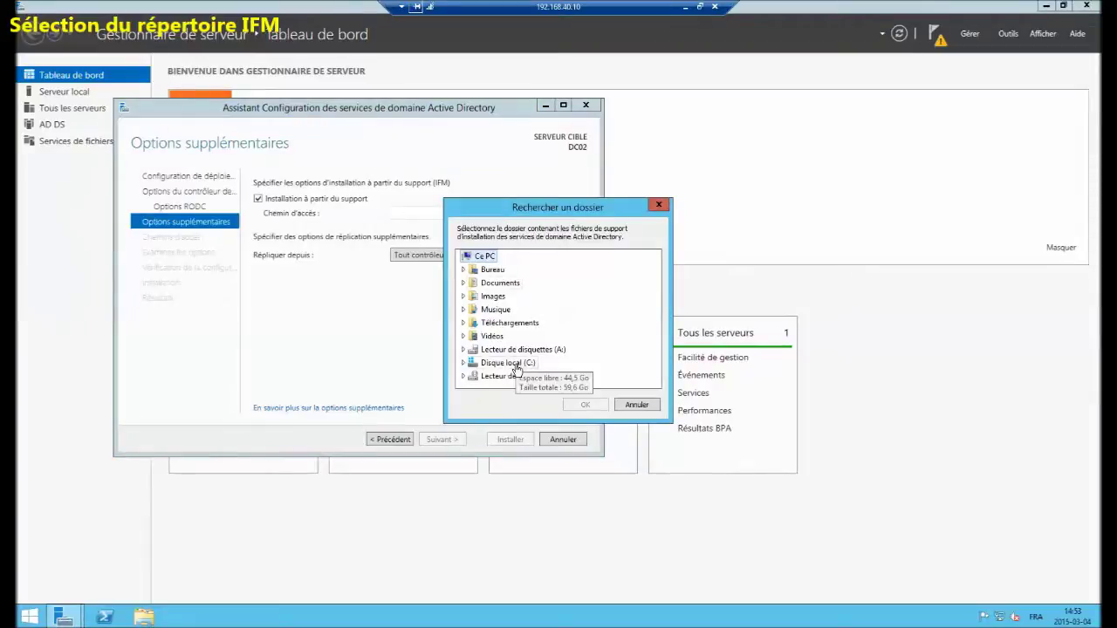
double_click(517, 365)
double_click(494, 298)
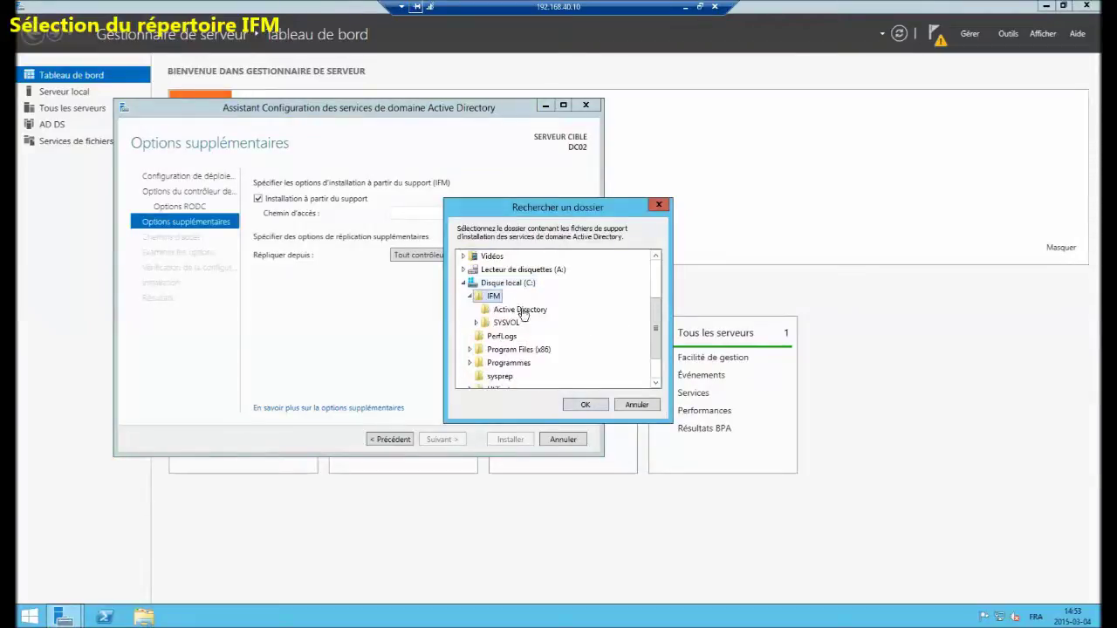
click(583, 404)
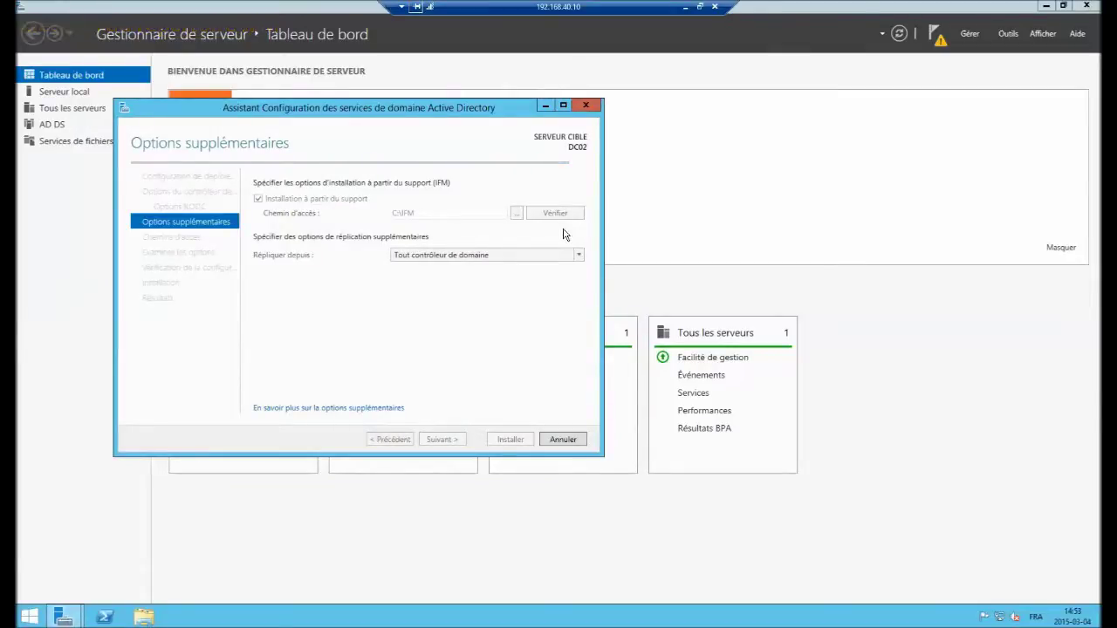
click(556, 215)
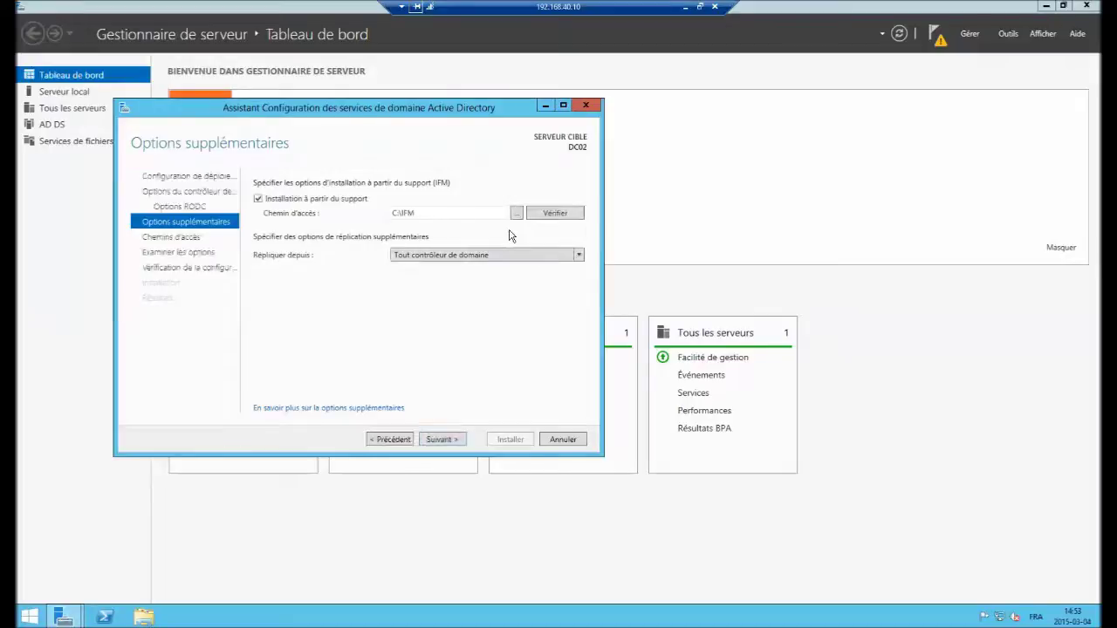
click(442, 440)
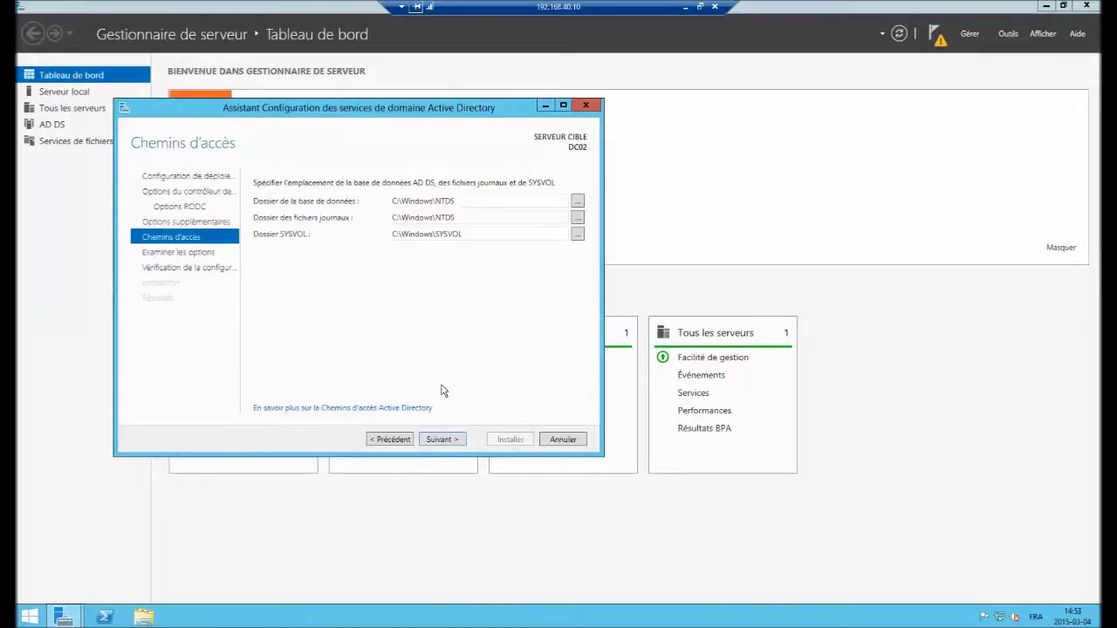
Step: Accept the default database, log and SYSVOL folders, review the selected options, and proceed to the prerequisites check
click(442, 440)
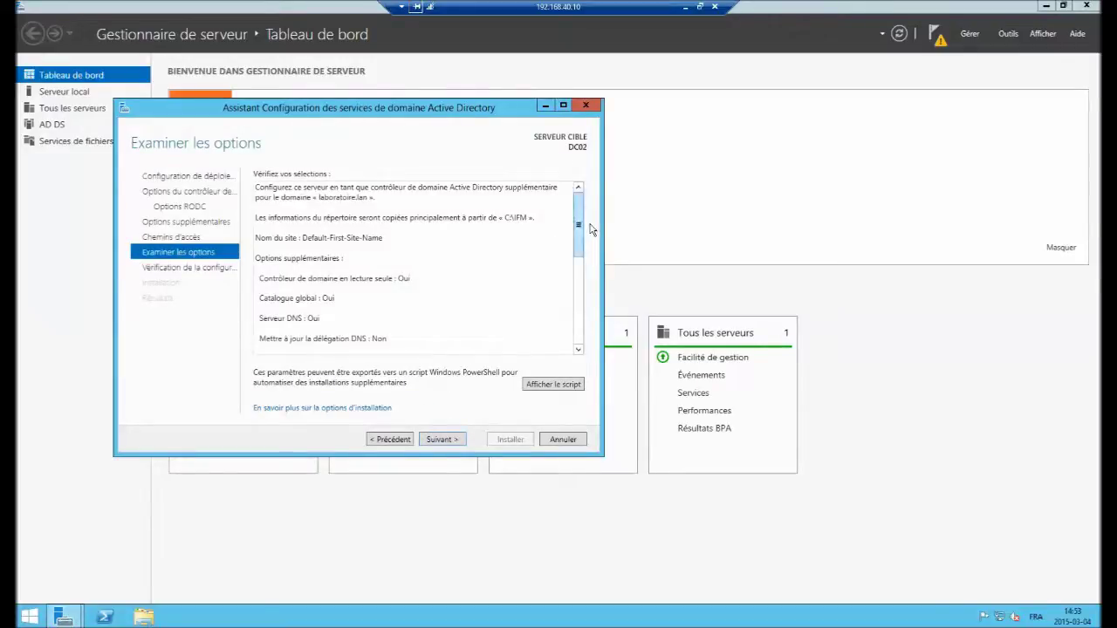
drag(579, 223, 566, 261)
scroll(566, 262, down, 1)
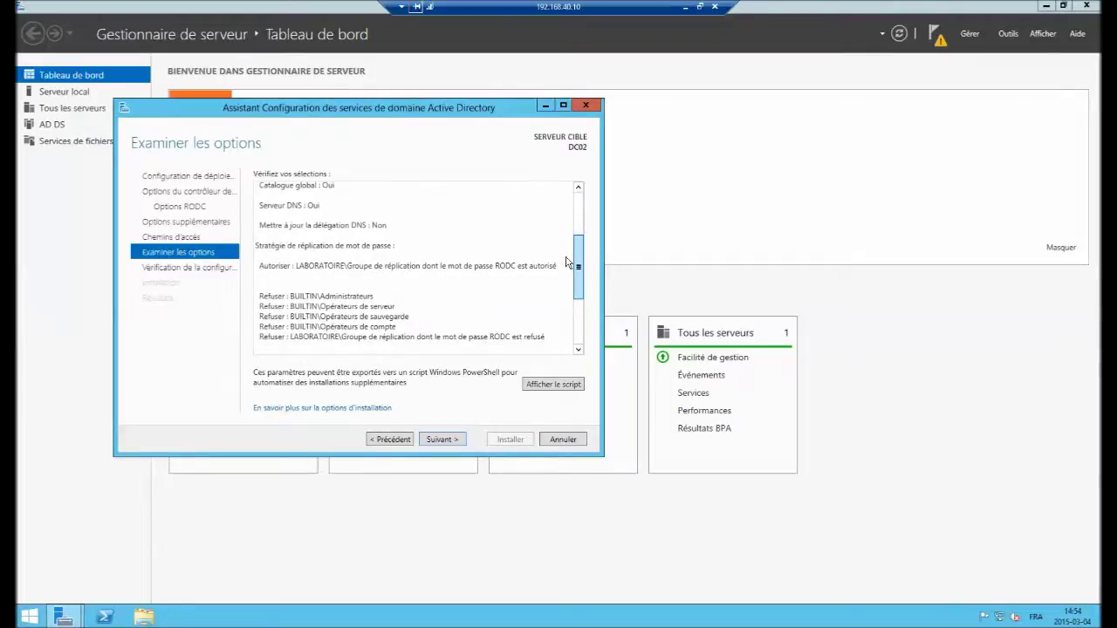
drag(565, 268, 563, 280)
scroll(565, 281, down, 3)
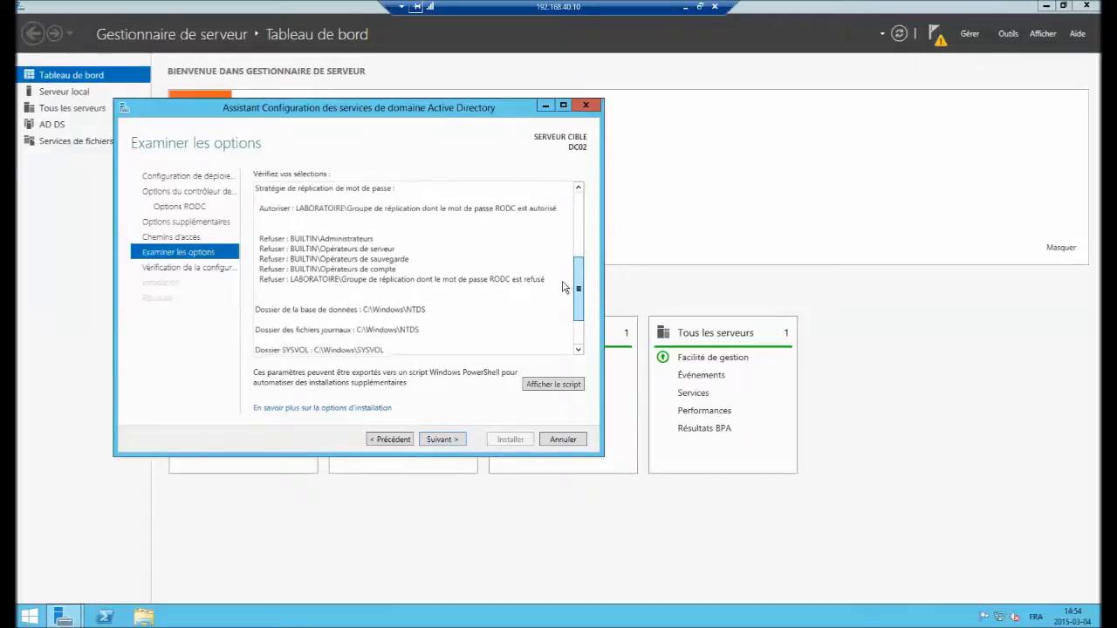
click(446, 439)
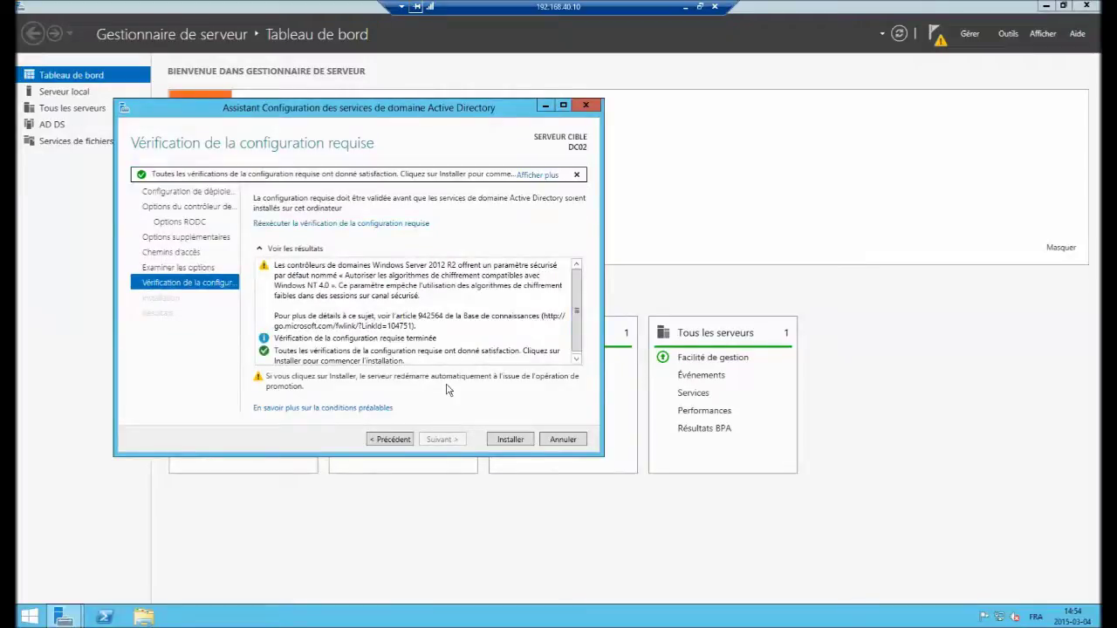
Step: Read through the prerequisites check results and start the domain controller installation
click(532, 286)
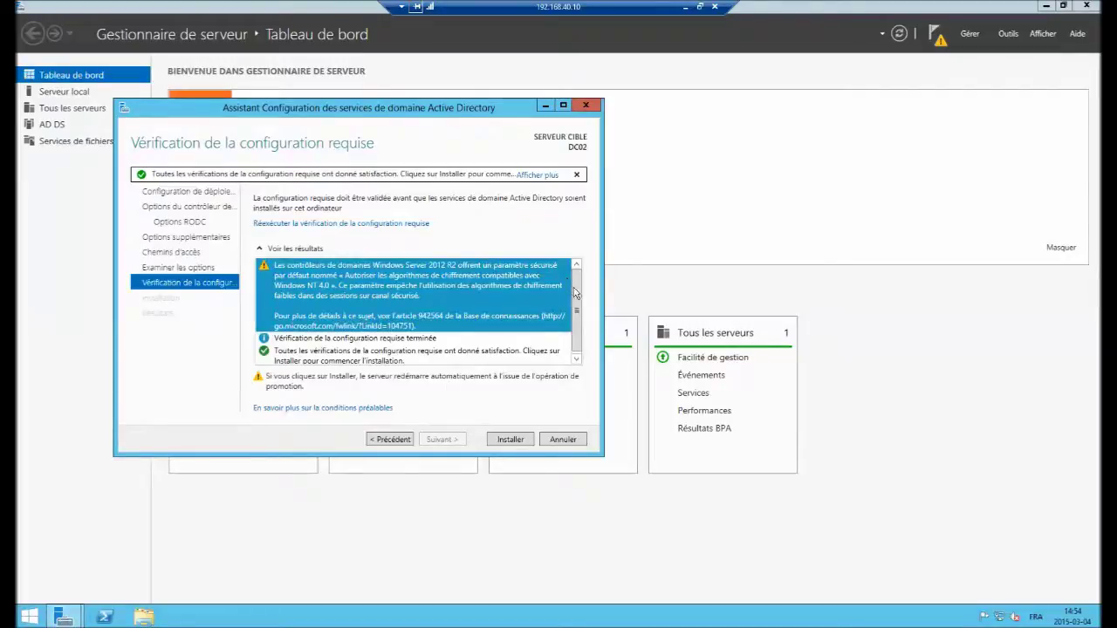
drag(575, 297, 574, 330)
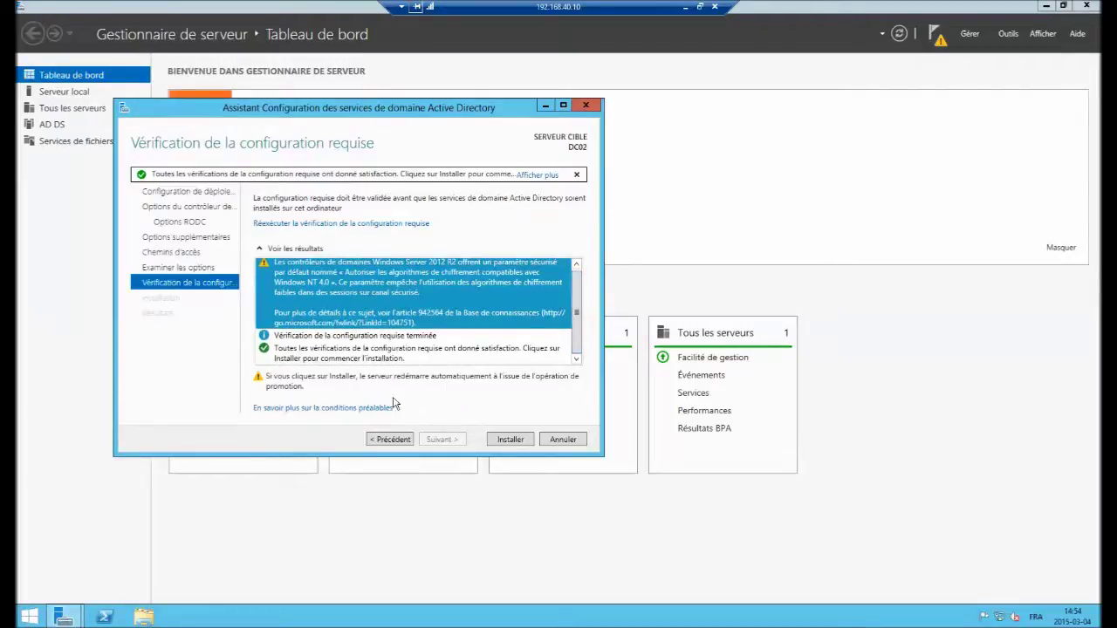
click(510, 441)
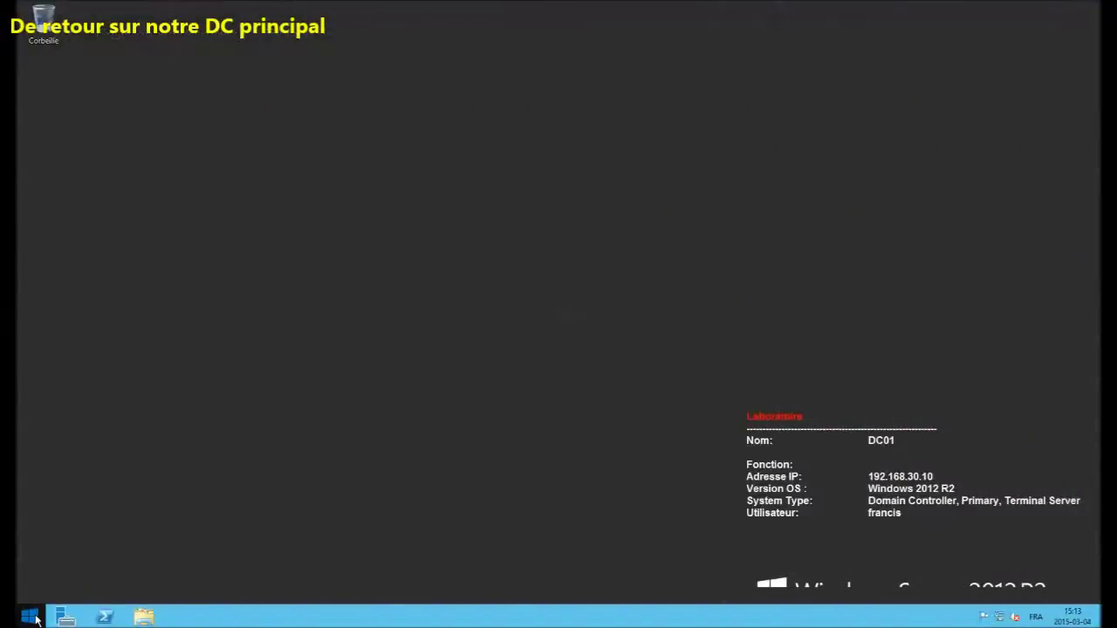
Step: On DC01, open Sites et services Active Directory from the administrative tools and expand the Sites container in the maximized console
right_click(31, 617)
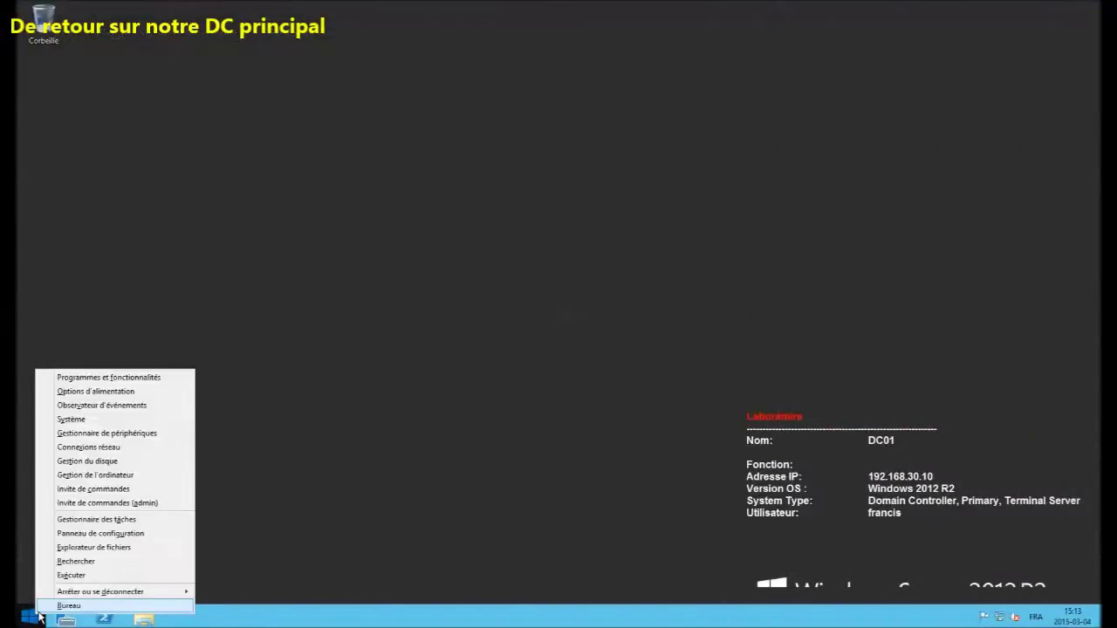
click(142, 536)
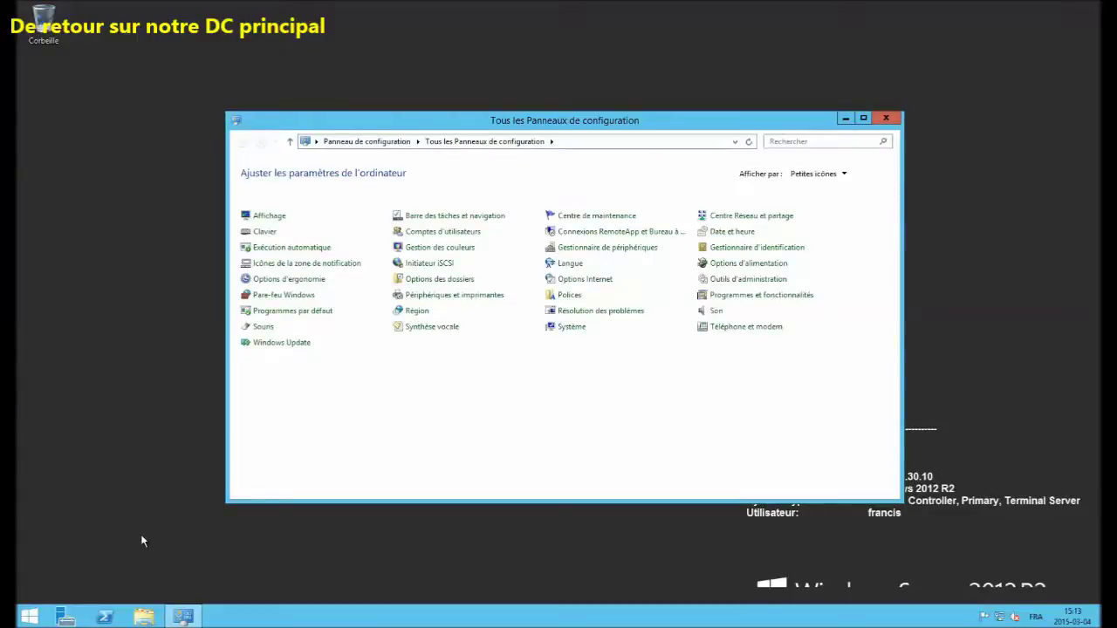
click(29, 617)
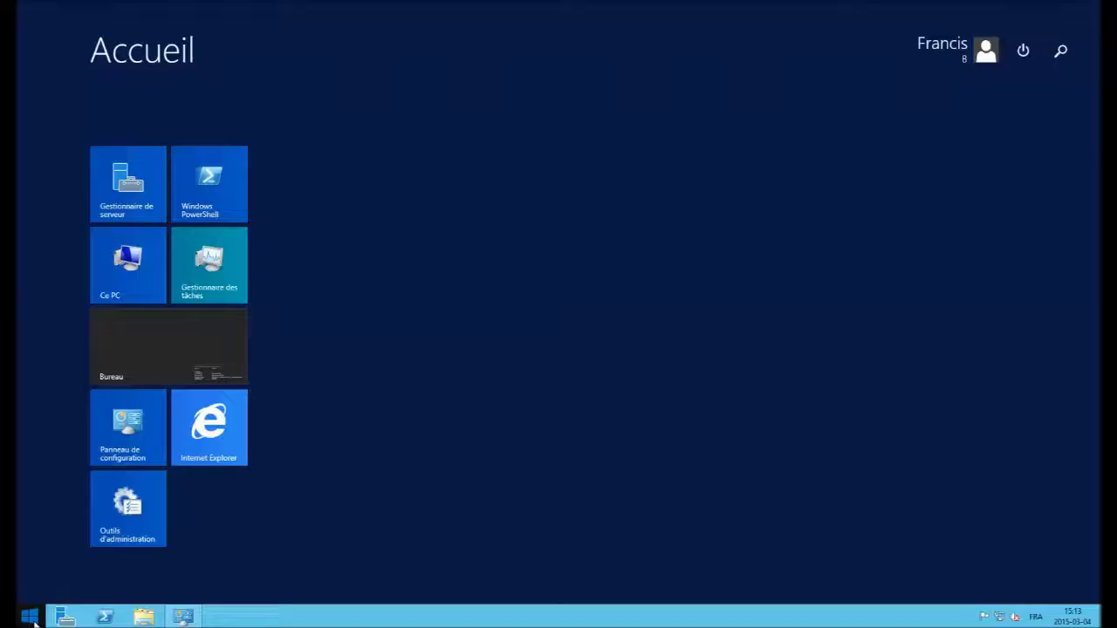
click(135, 535)
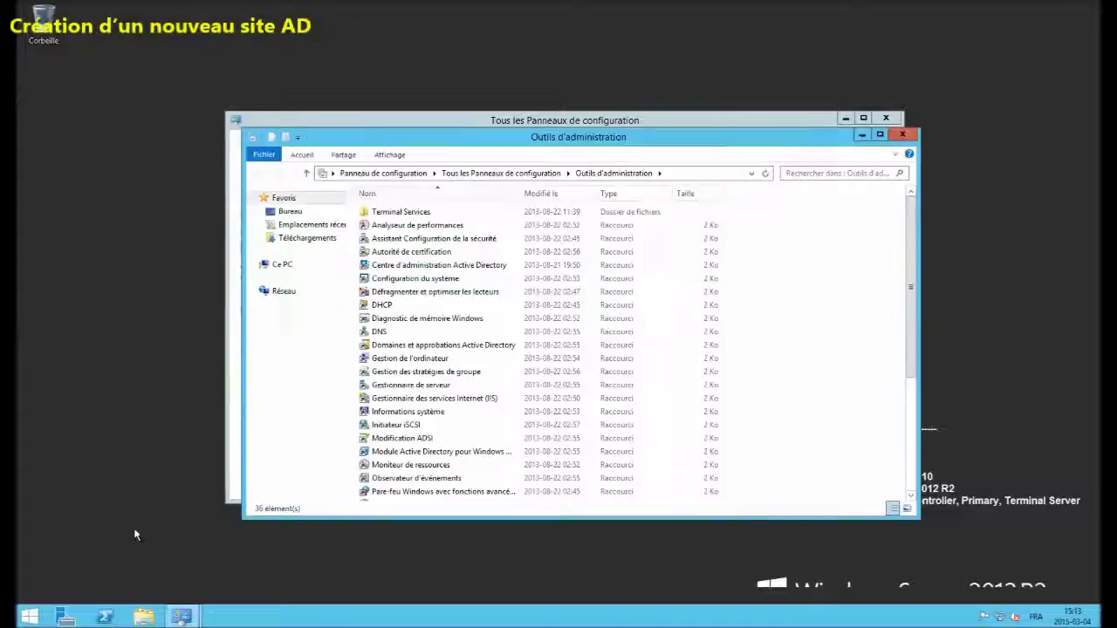
click(392, 454)
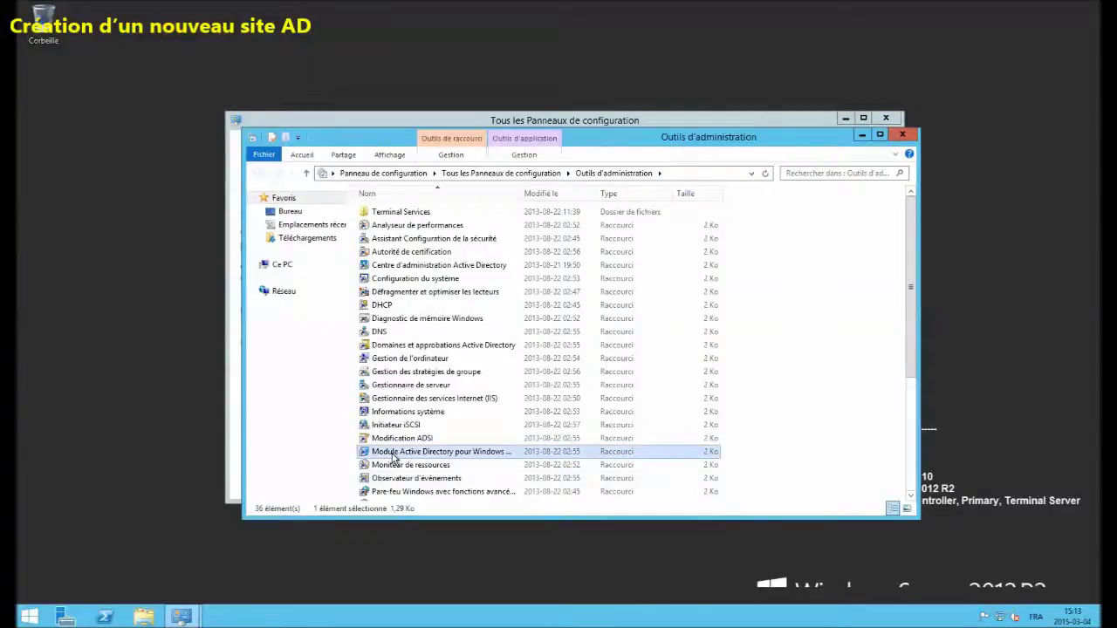
scroll(392, 457, down, 3)
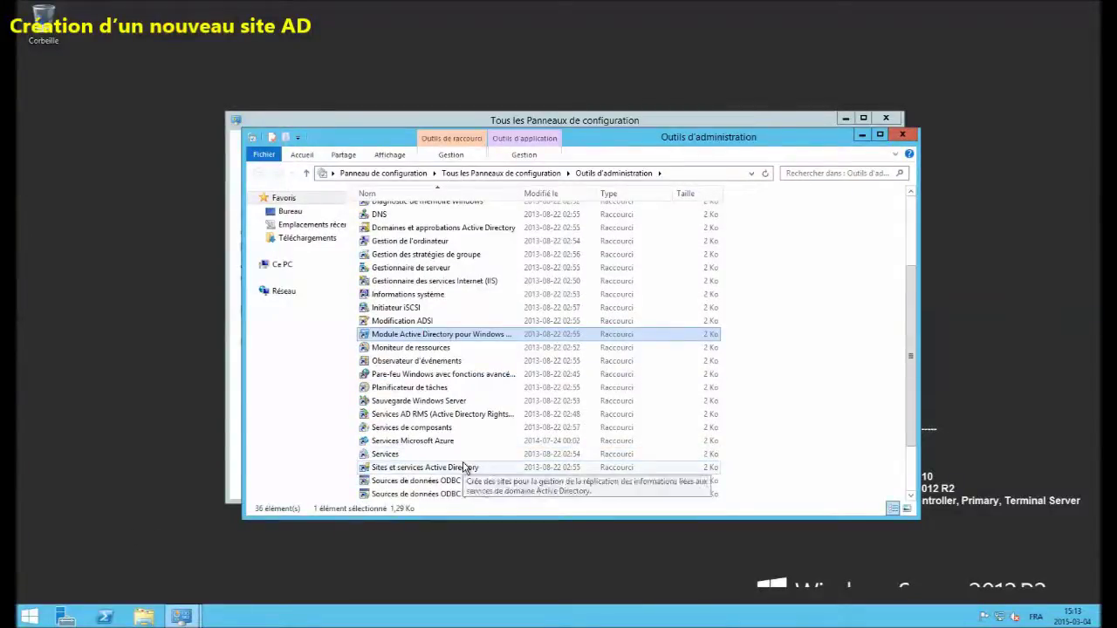
click(467, 468)
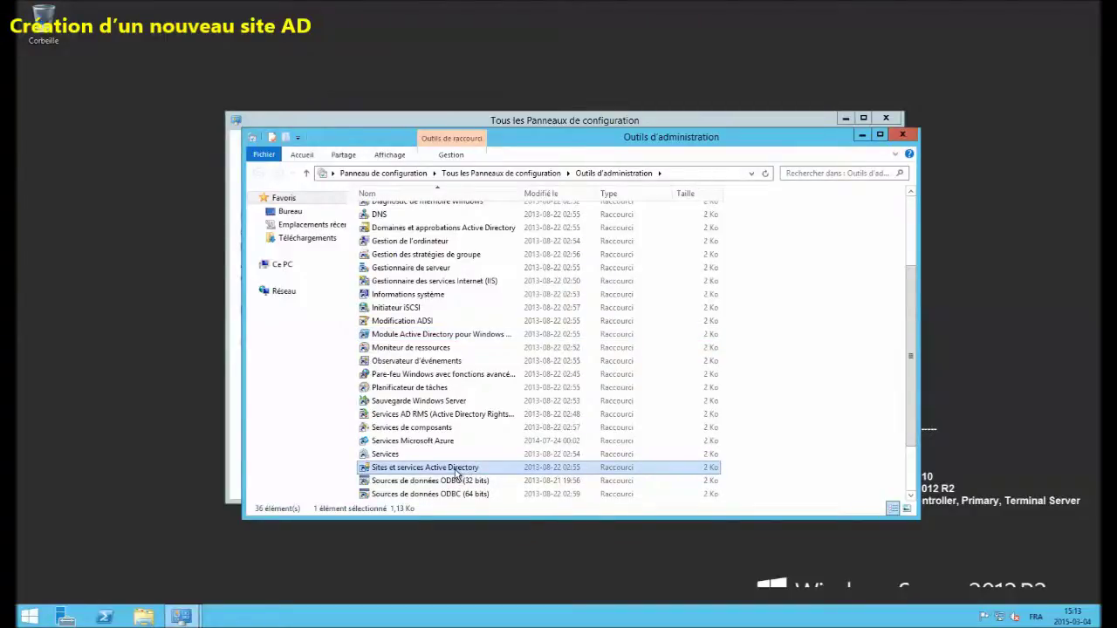
double_click(454, 472)
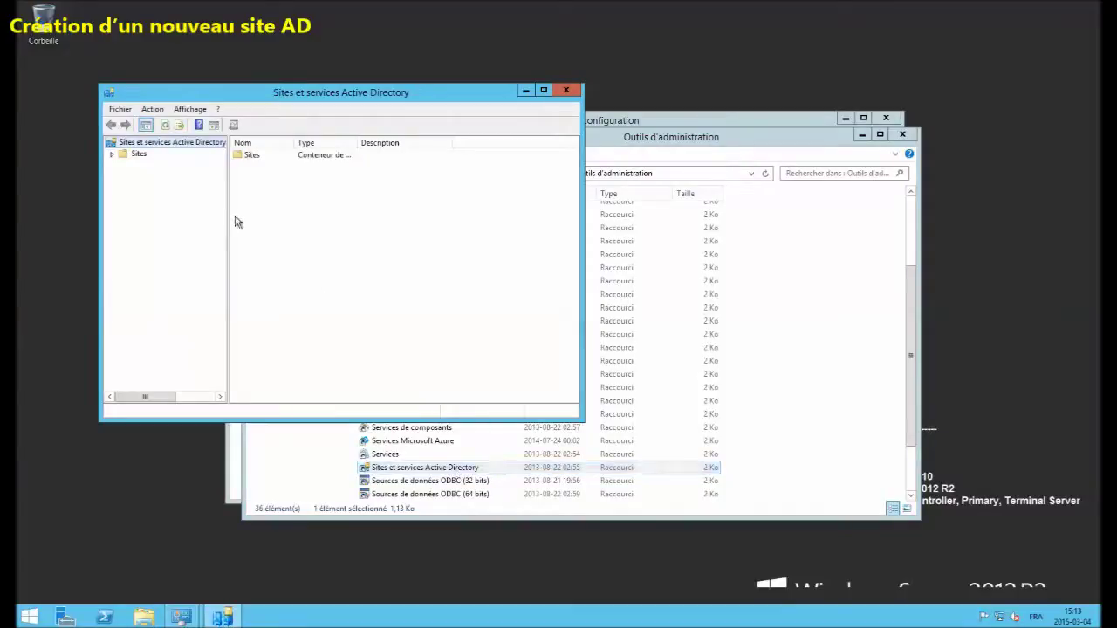
double_click(136, 154)
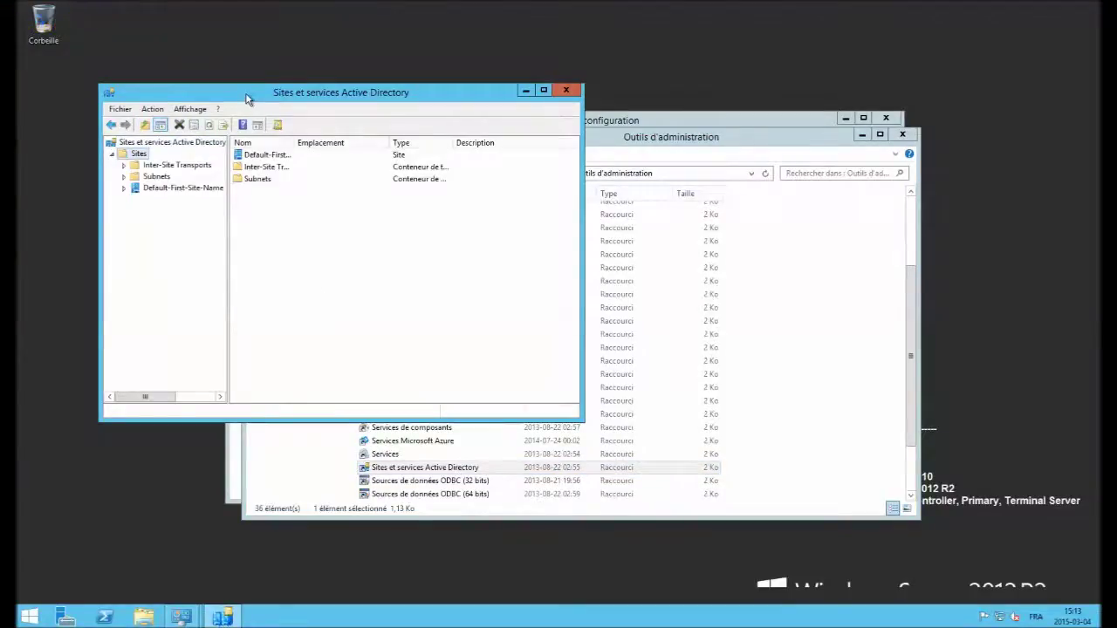
double_click(246, 99)
click(63, 91)
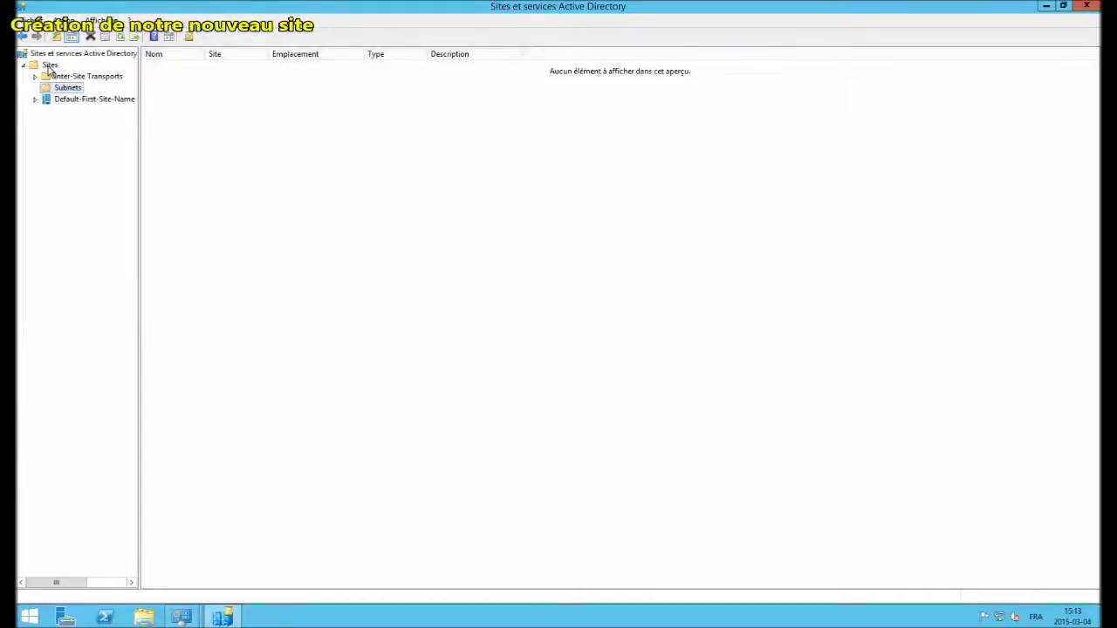
Step: Create a new site named Paris using the DEFAULTIPSITELINK site link
click(49, 66)
right_click(50, 66)
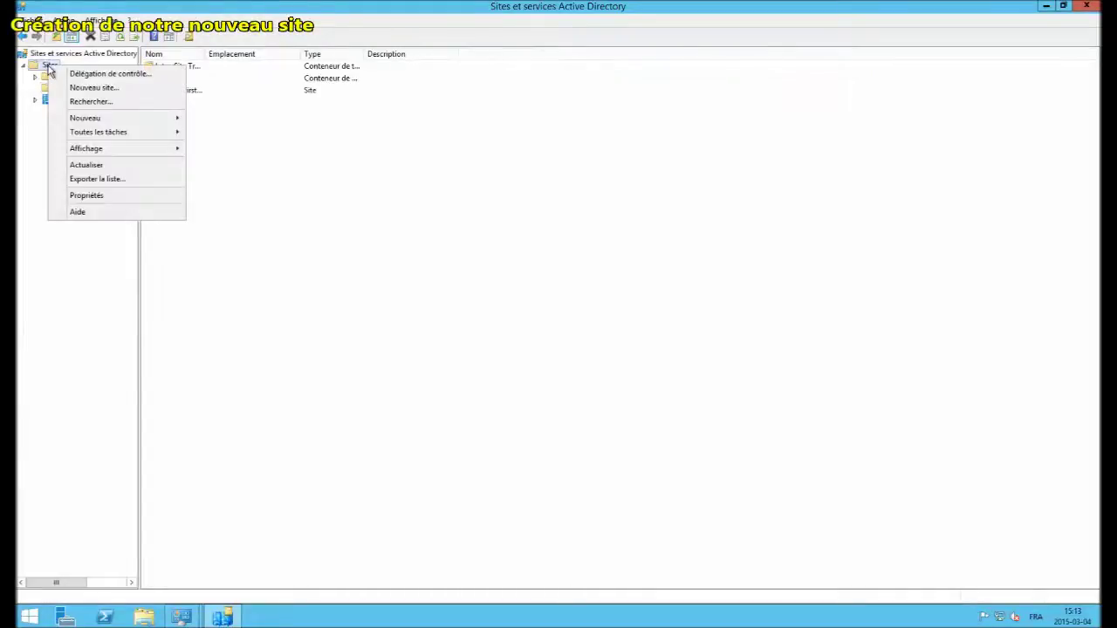
click(119, 88)
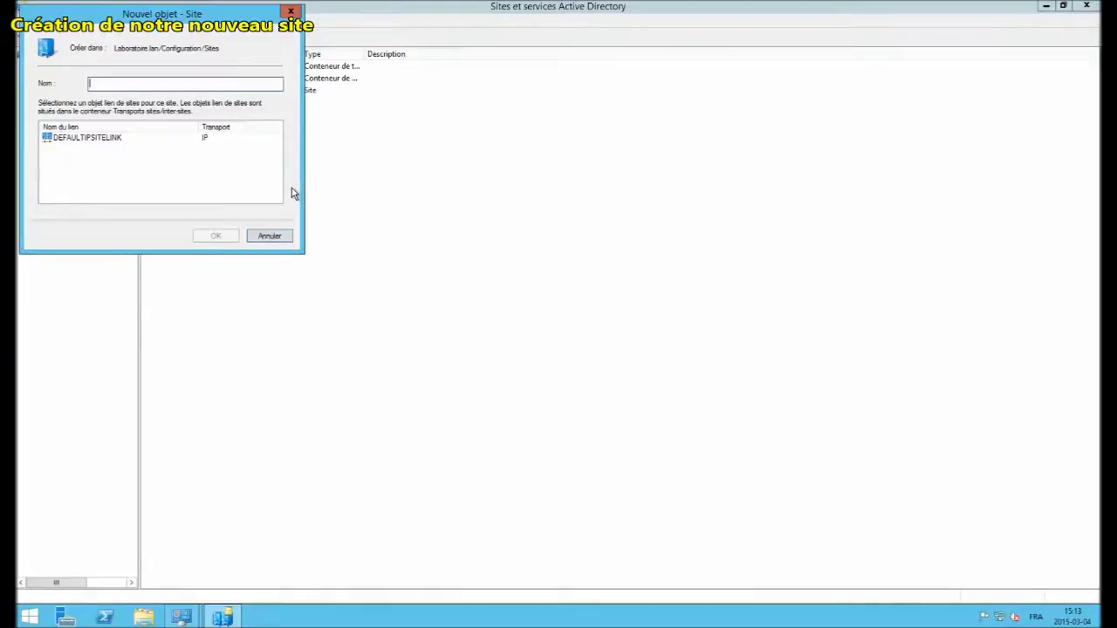
text(Paris)
click(81, 141)
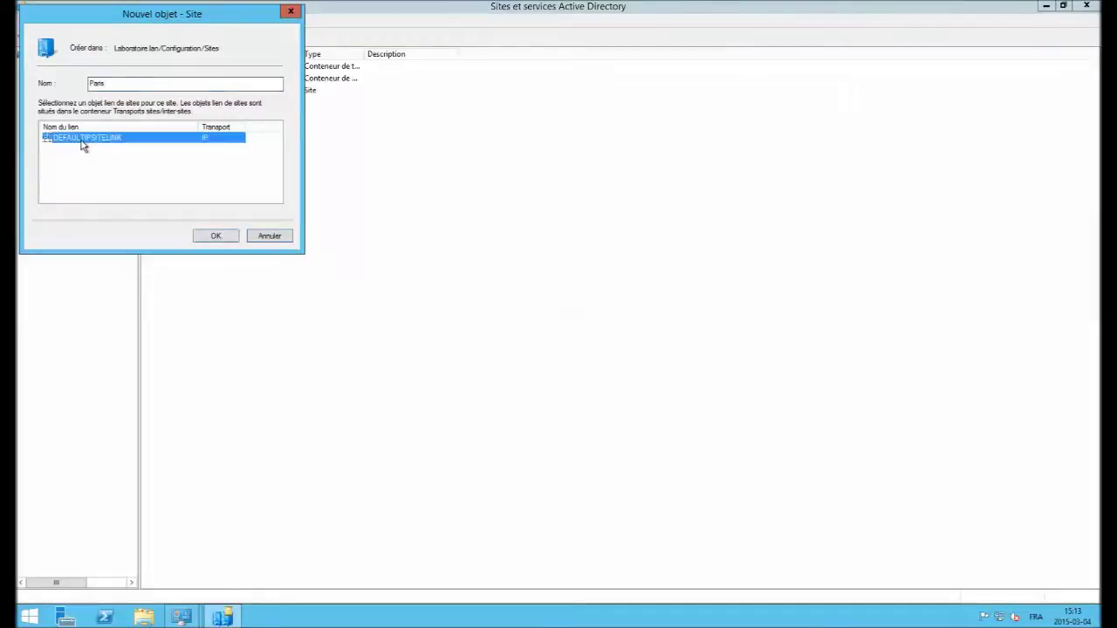
click(216, 236)
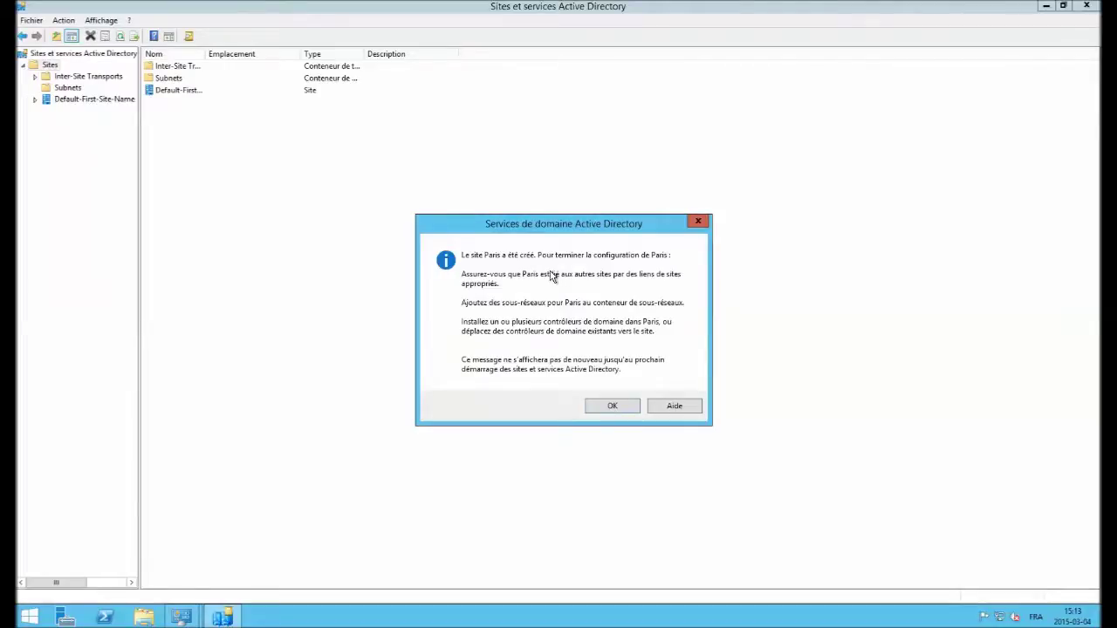
click(614, 406)
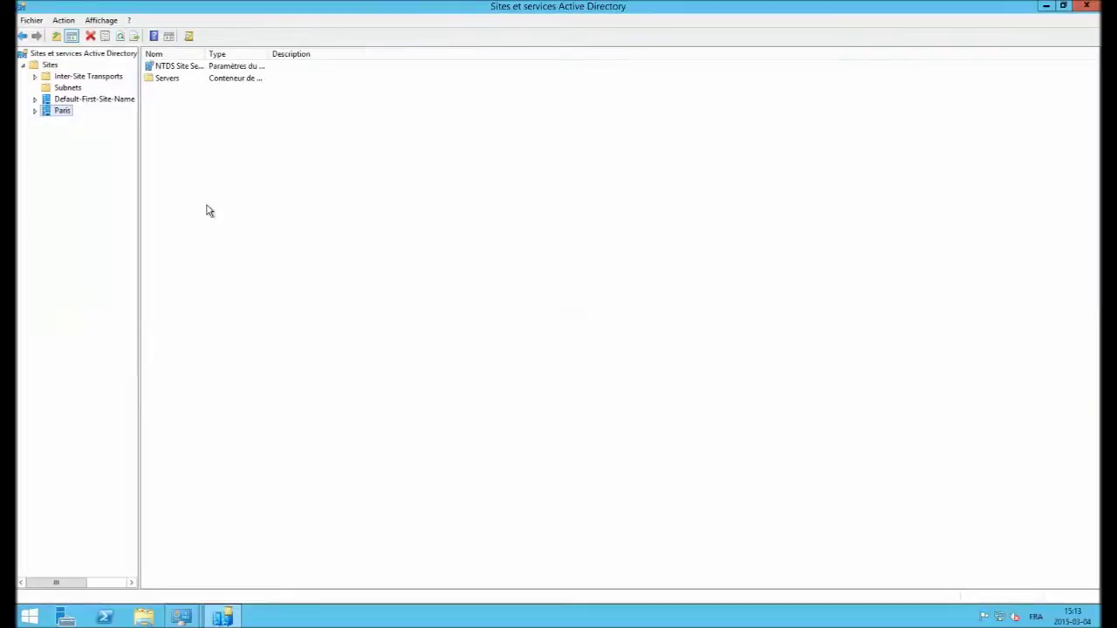
Step: Rename the Default-First-Site-Name site to QC
click(96, 100)
right_click(94, 103)
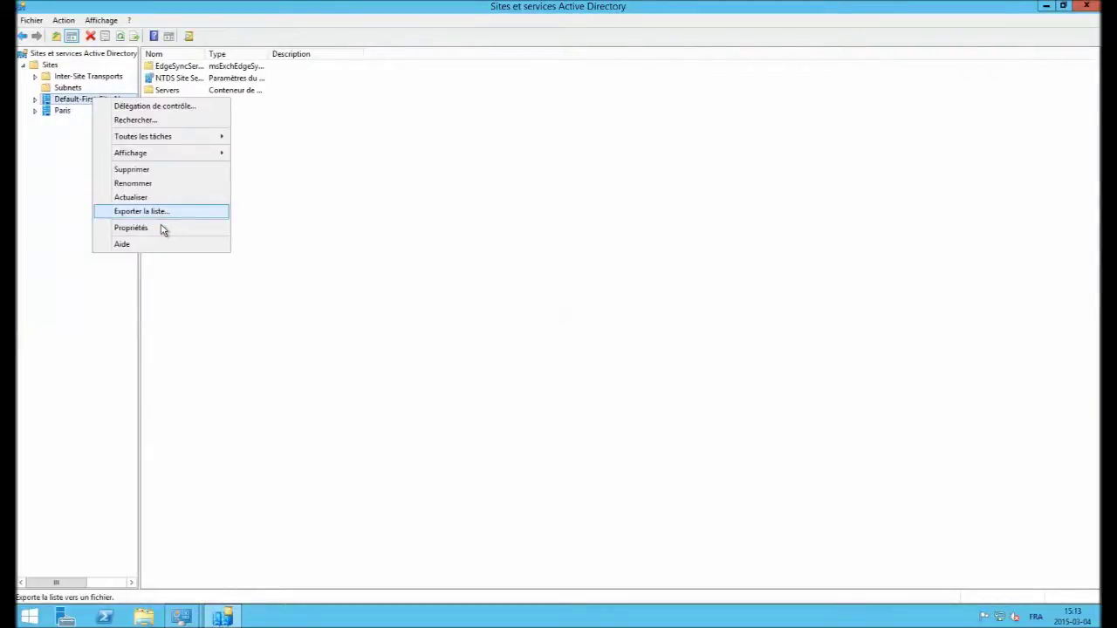
click(157, 183)
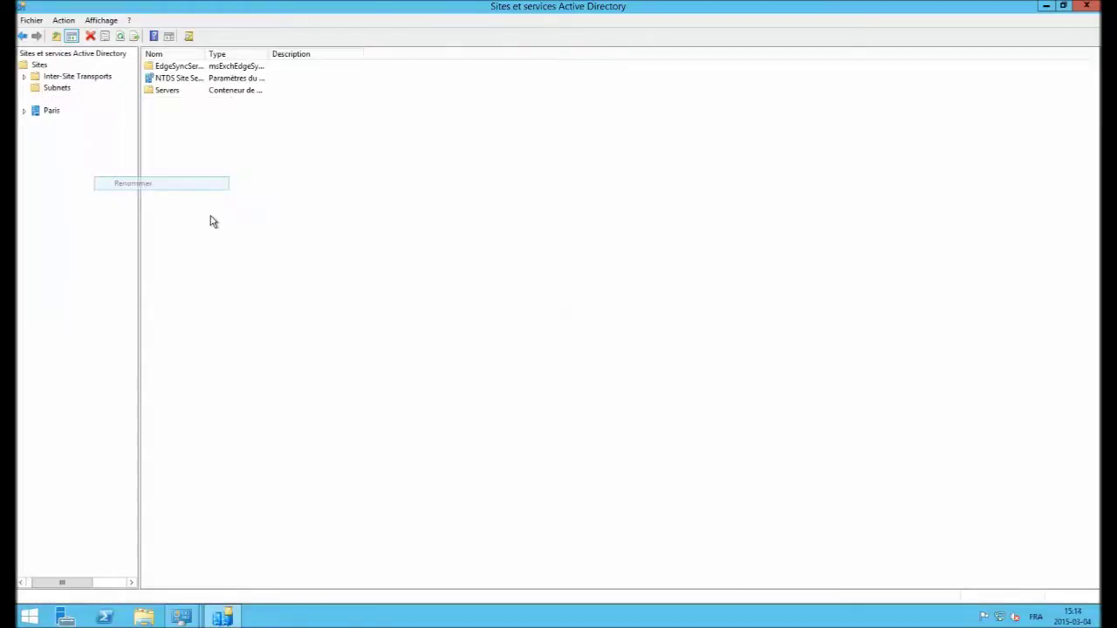
text(QC)
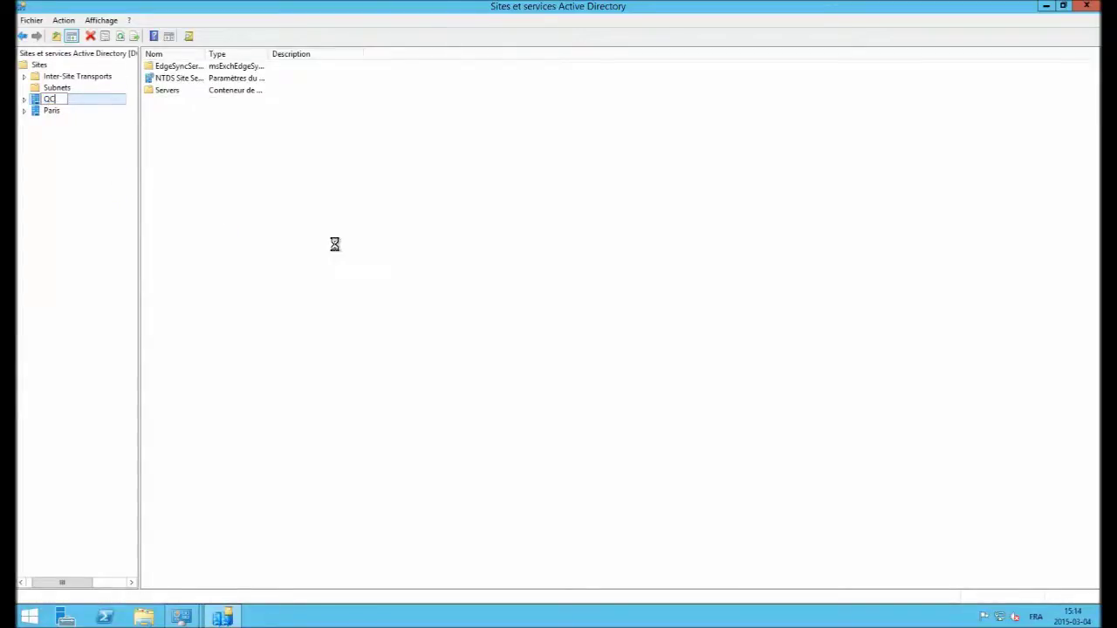
click(333, 245)
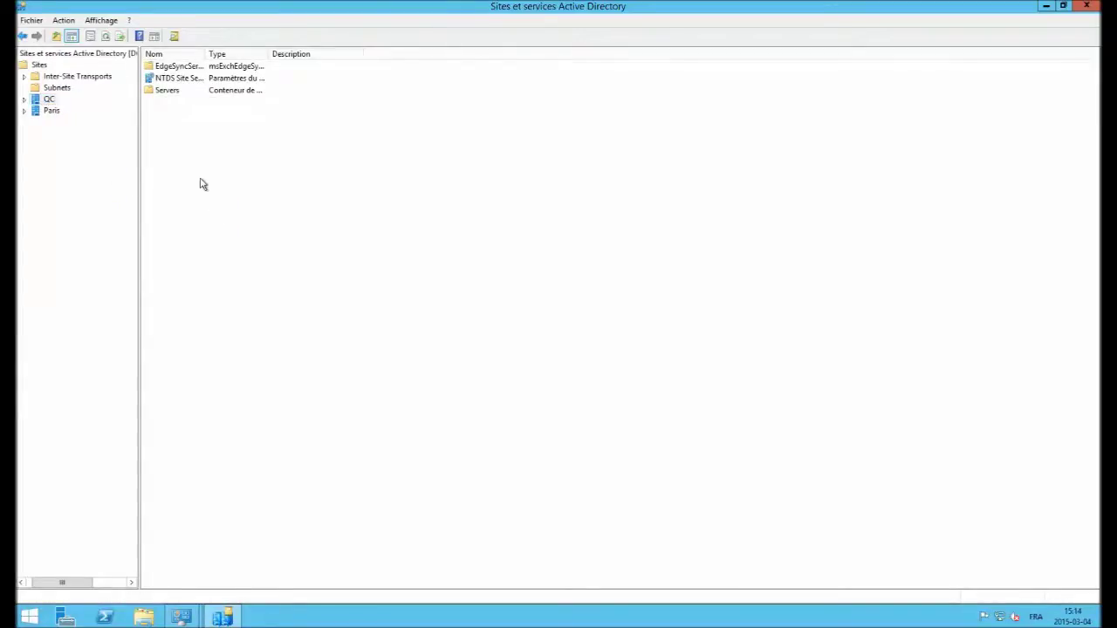
Step: Create a new subnet with the prefix 192.168.40.0/24 and associate it with the Paris site
click(52, 88)
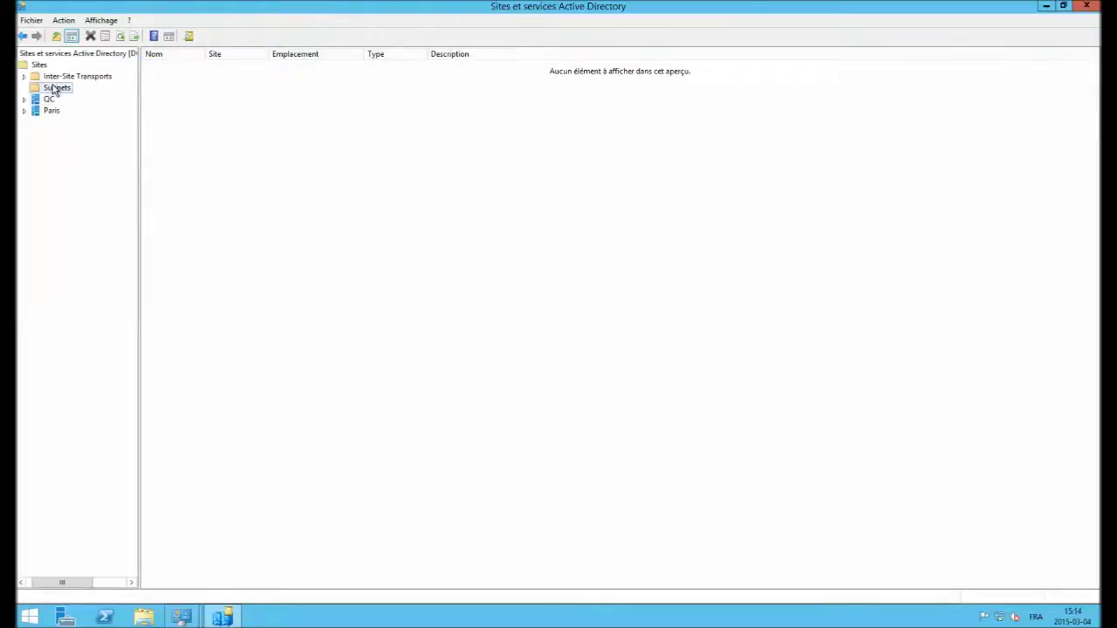
right_click(54, 88)
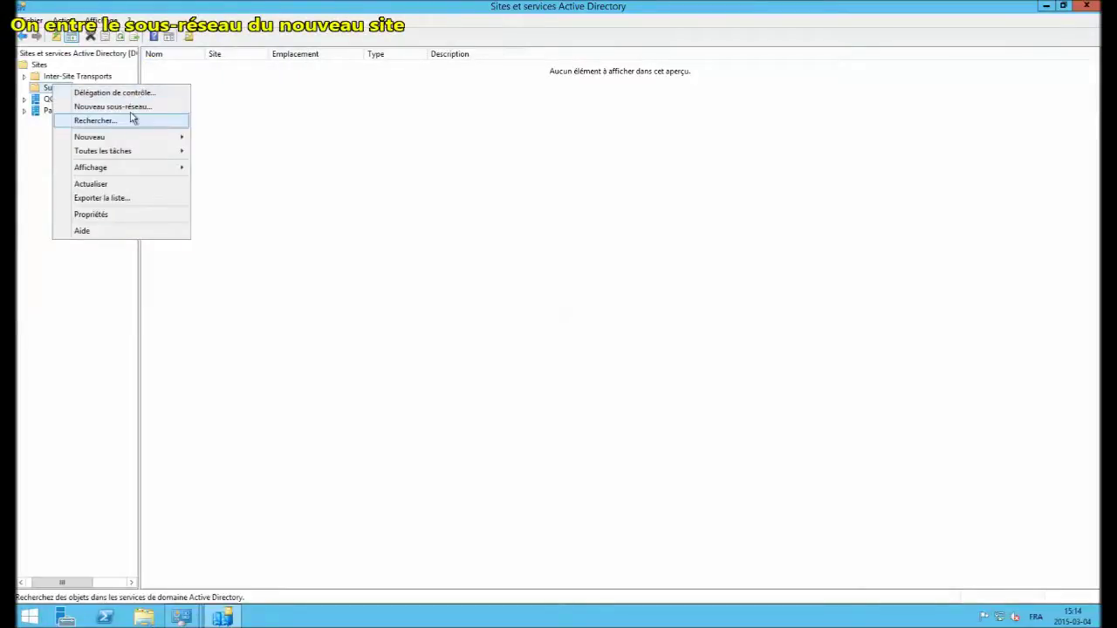
click(131, 107)
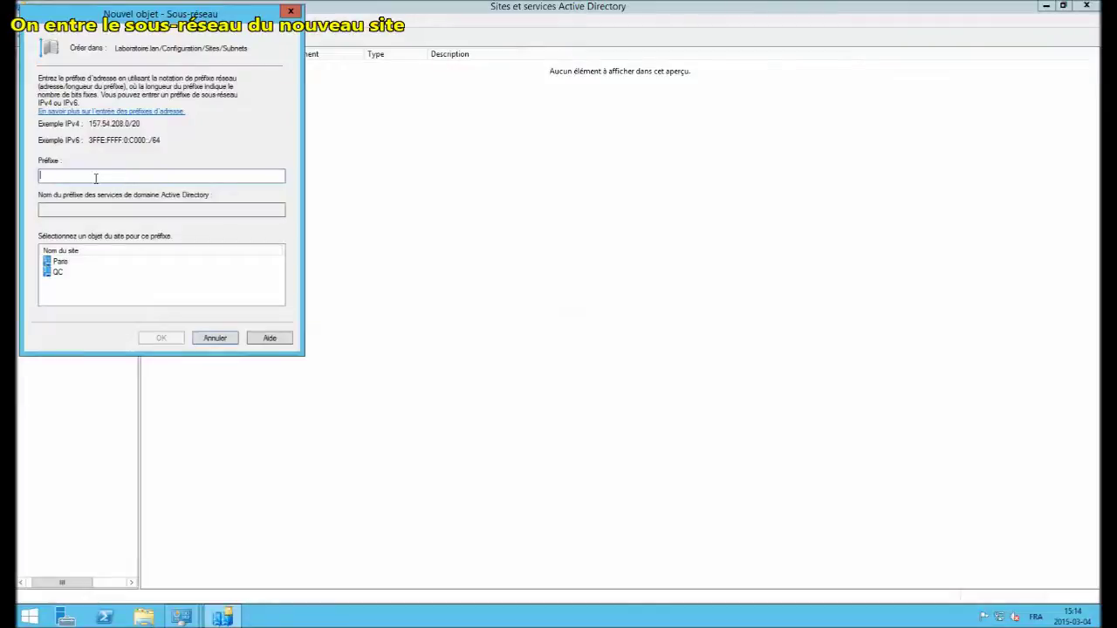
text(192.168.40.0)
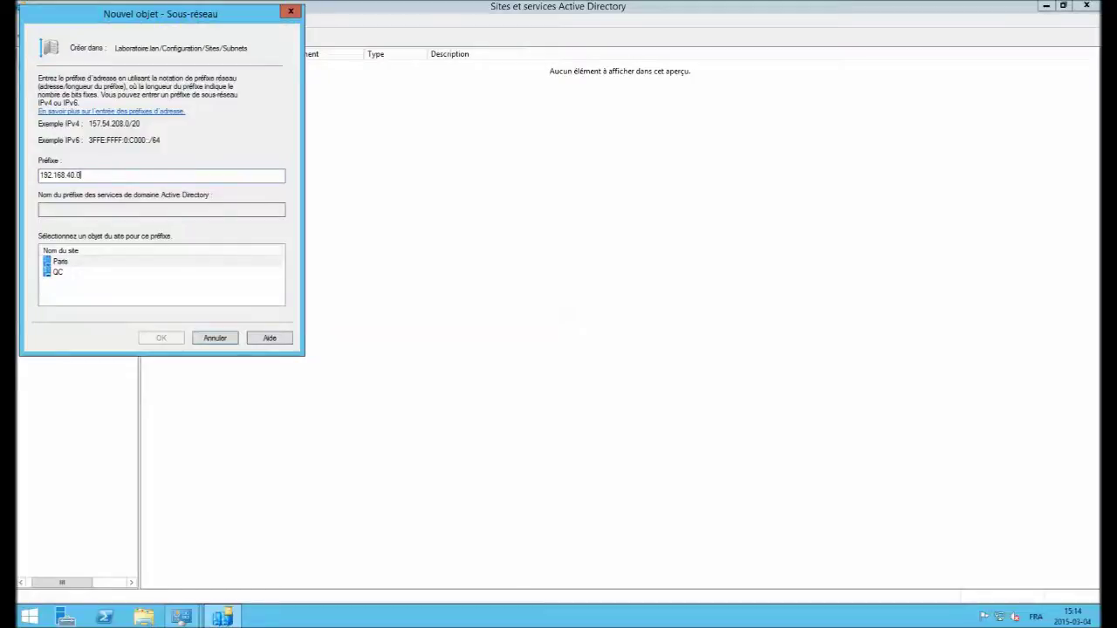
text(/24)
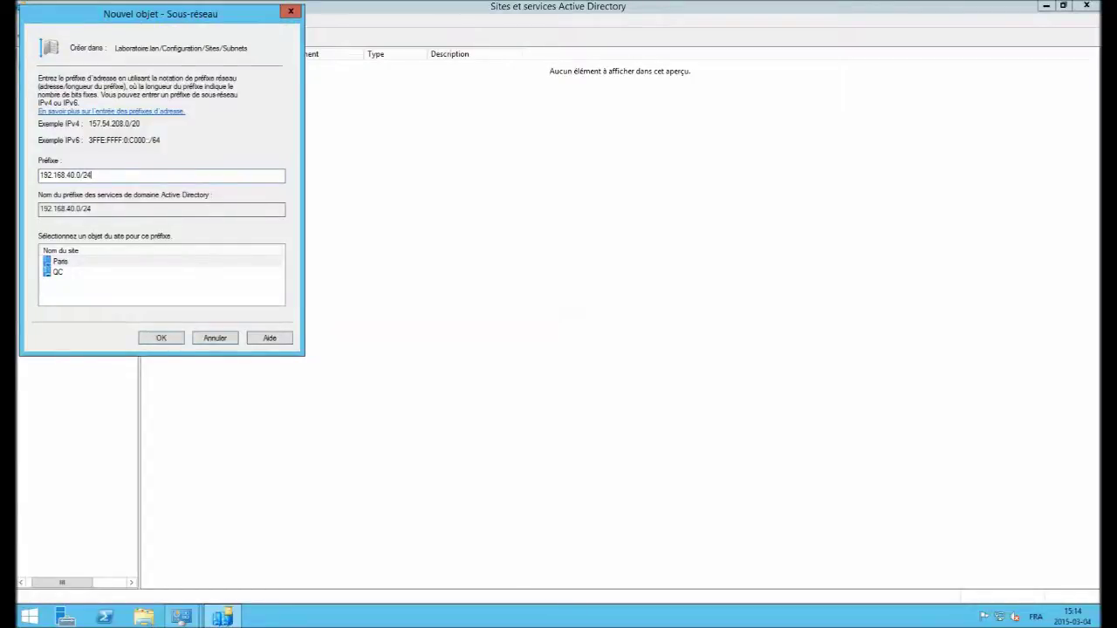
click(79, 263)
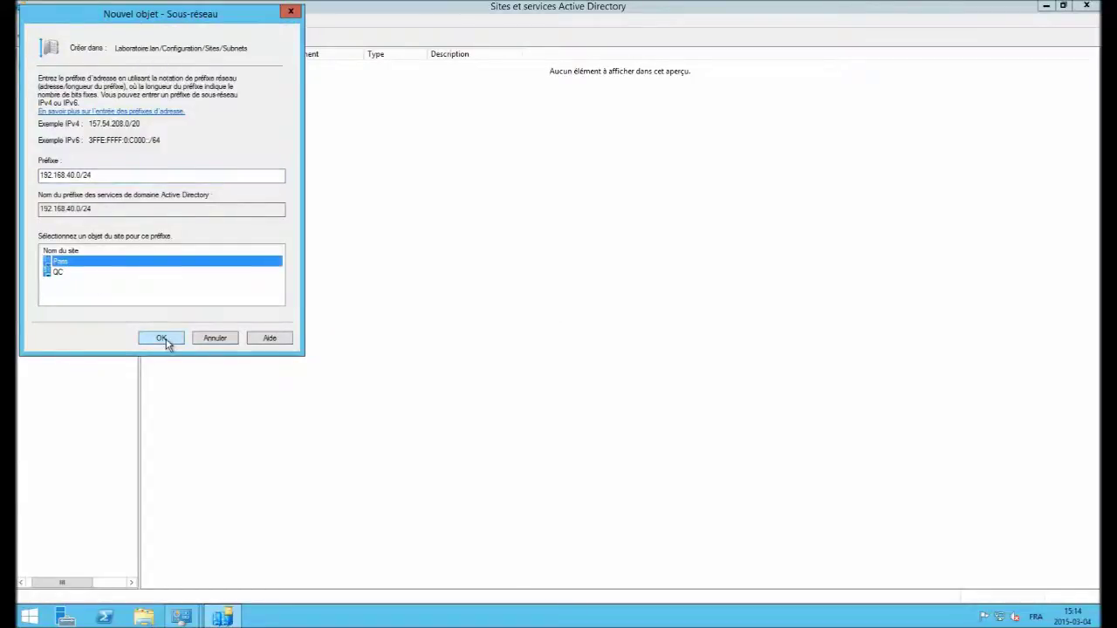
click(166, 339)
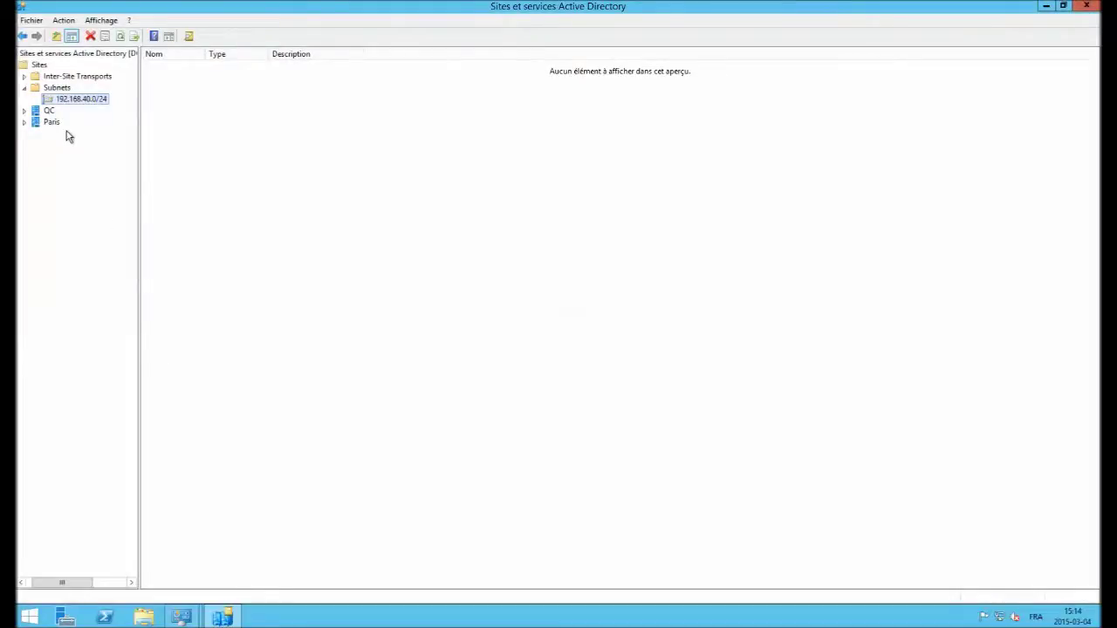
Step: Create a second subnet with the prefix 192.168.30.0/24 and associate it with the QC site
click(55, 90)
right_click(55, 91)
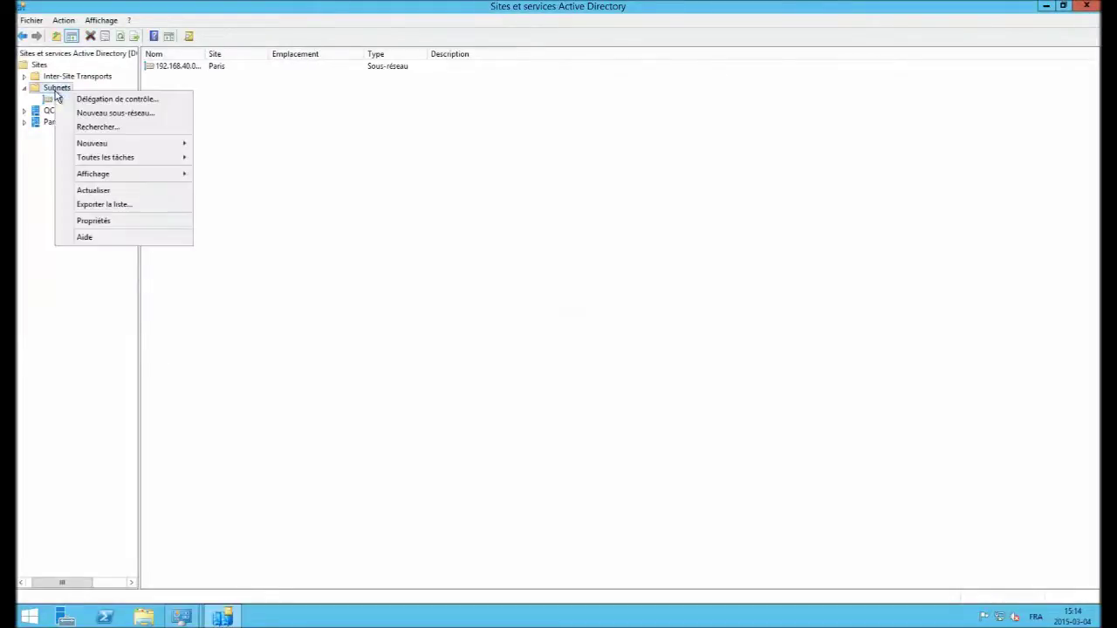
click(130, 114)
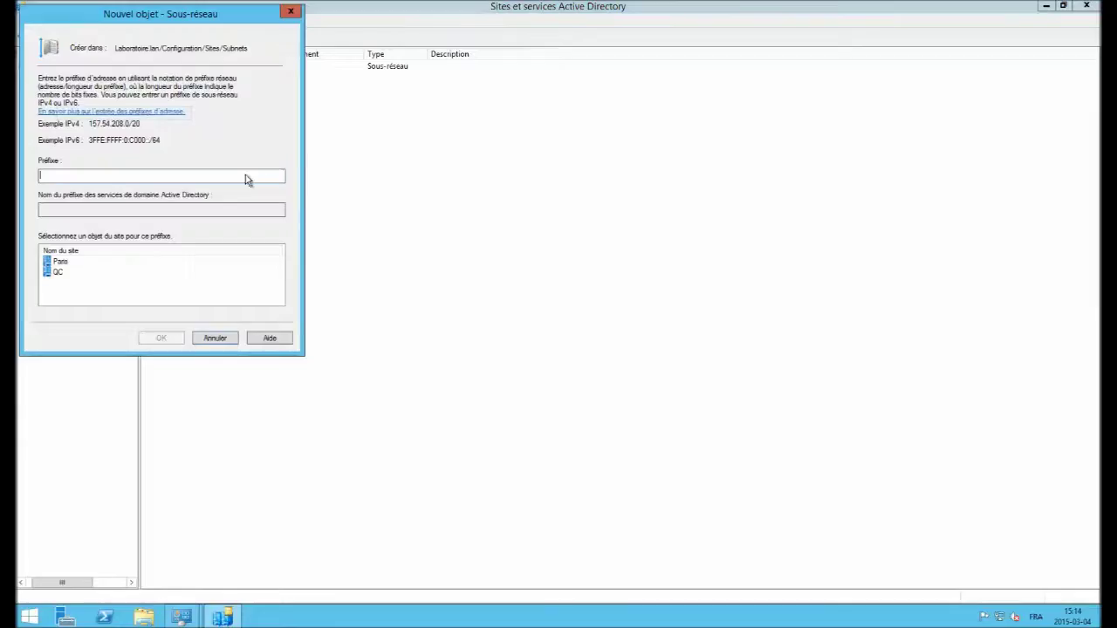
click(60, 272)
click(65, 175)
text(192.168.30.)
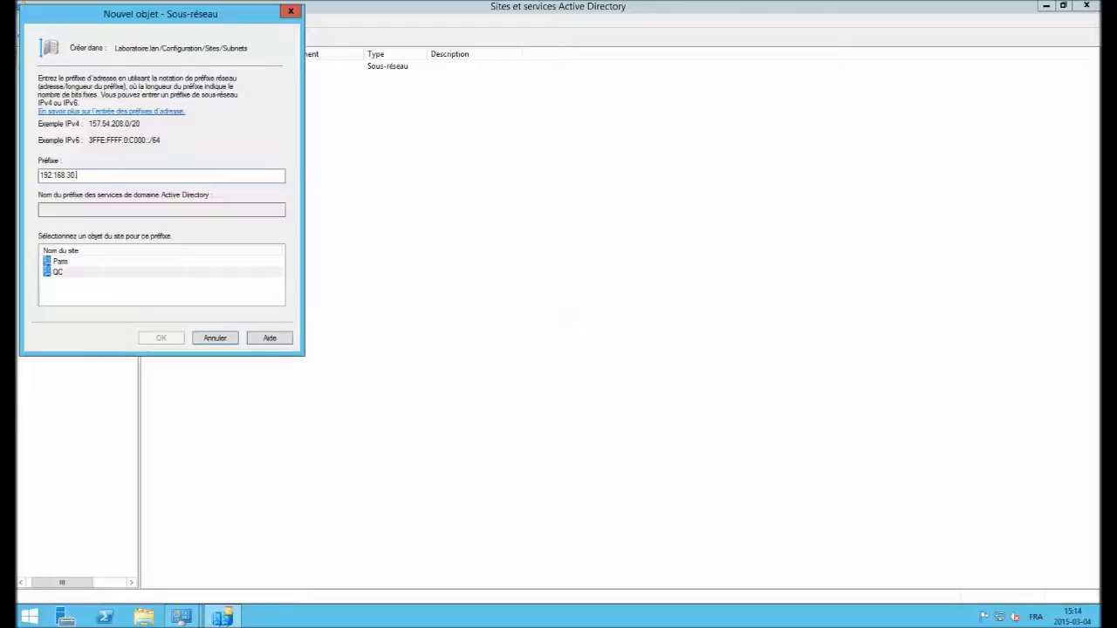
text(0/24)
click(75, 268)
click(166, 340)
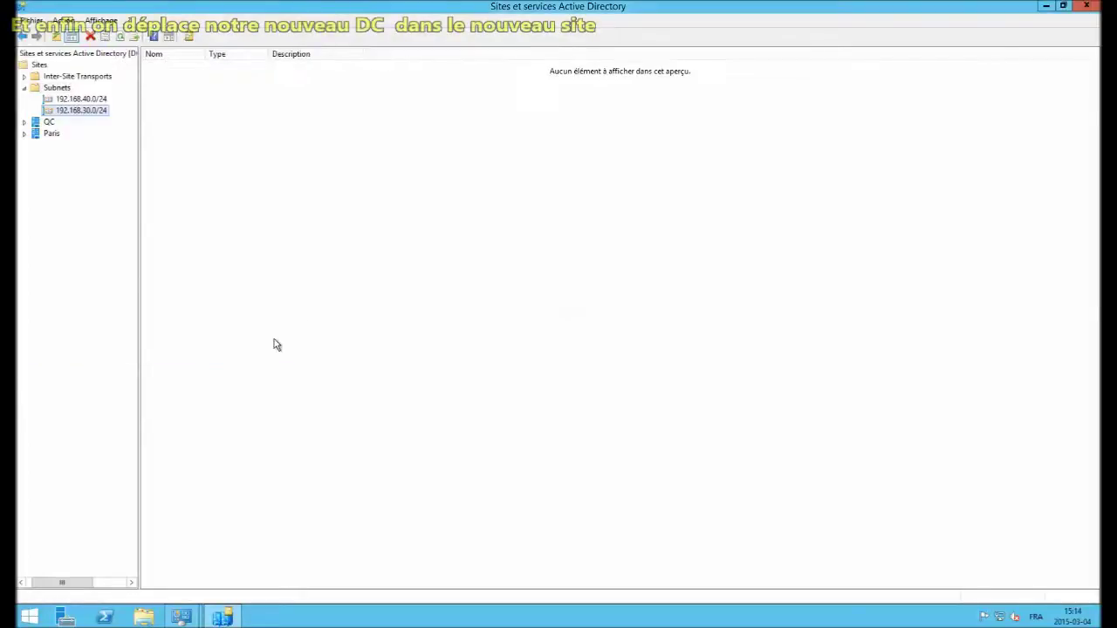
Step: Move the DC02 server from the QC site's Servers container to the Paris site
double_click(50, 136)
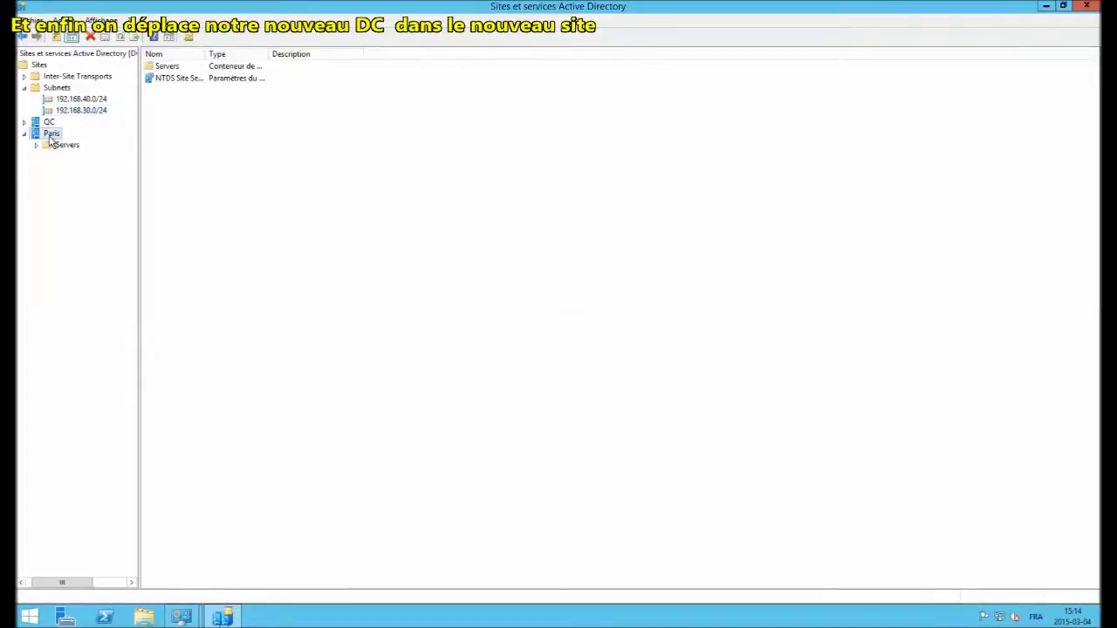
click(61, 147)
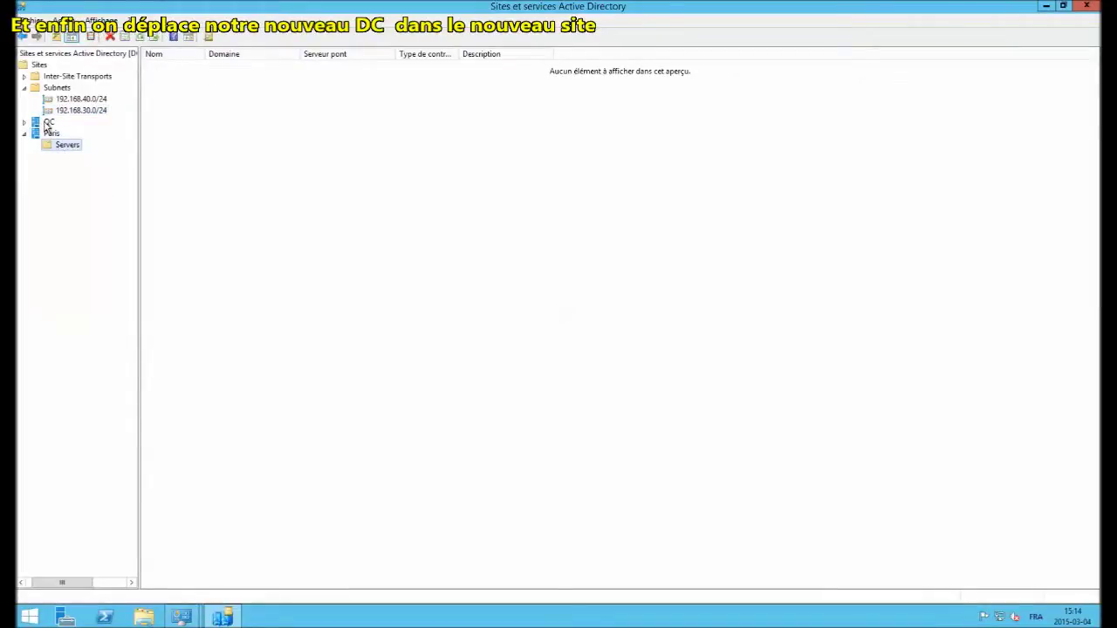
double_click(49, 123)
click(67, 144)
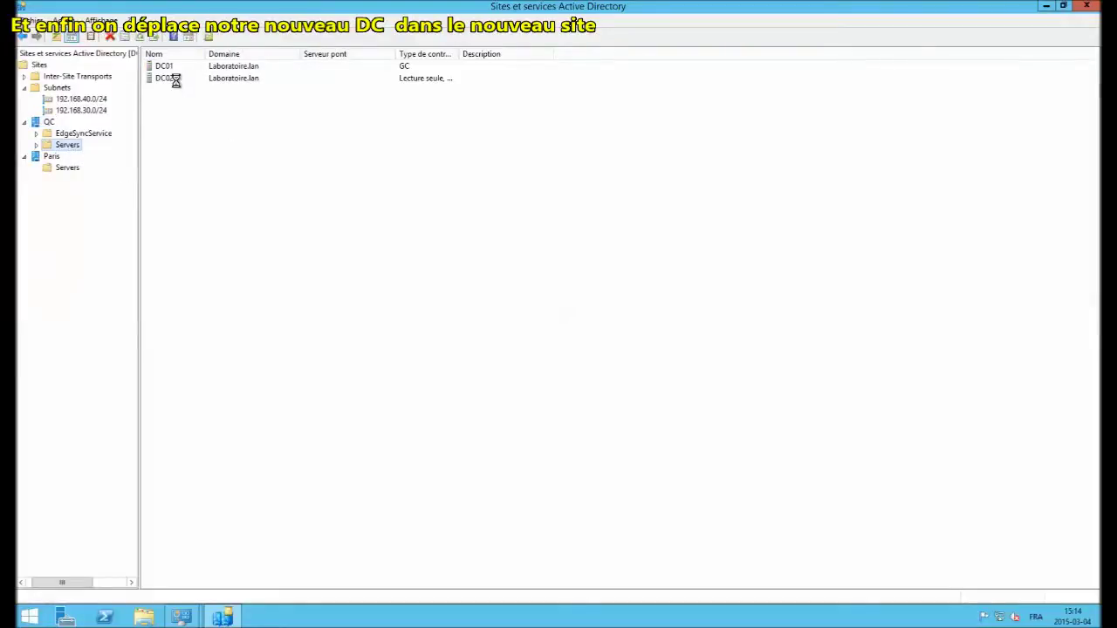
click(175, 80)
right_click(172, 83)
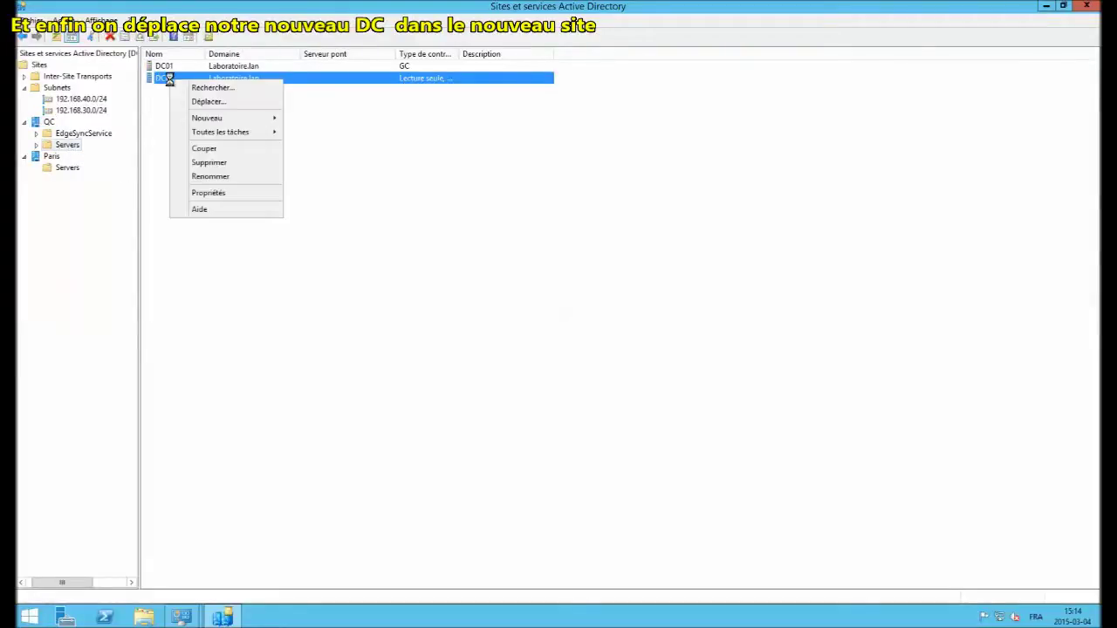
click(212, 102)
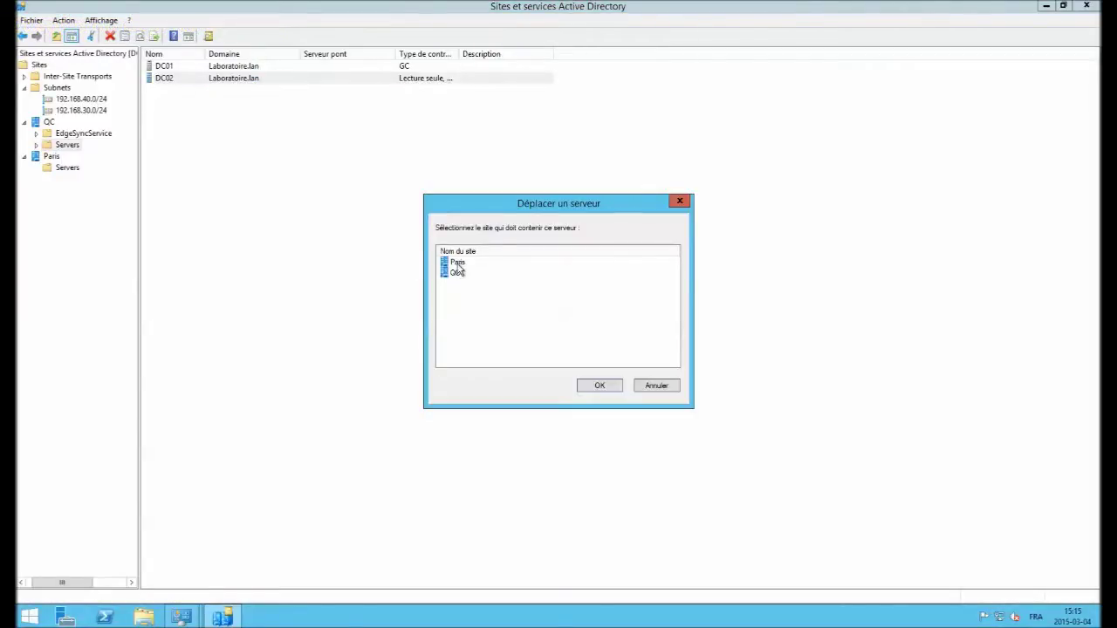
click(460, 263)
click(600, 387)
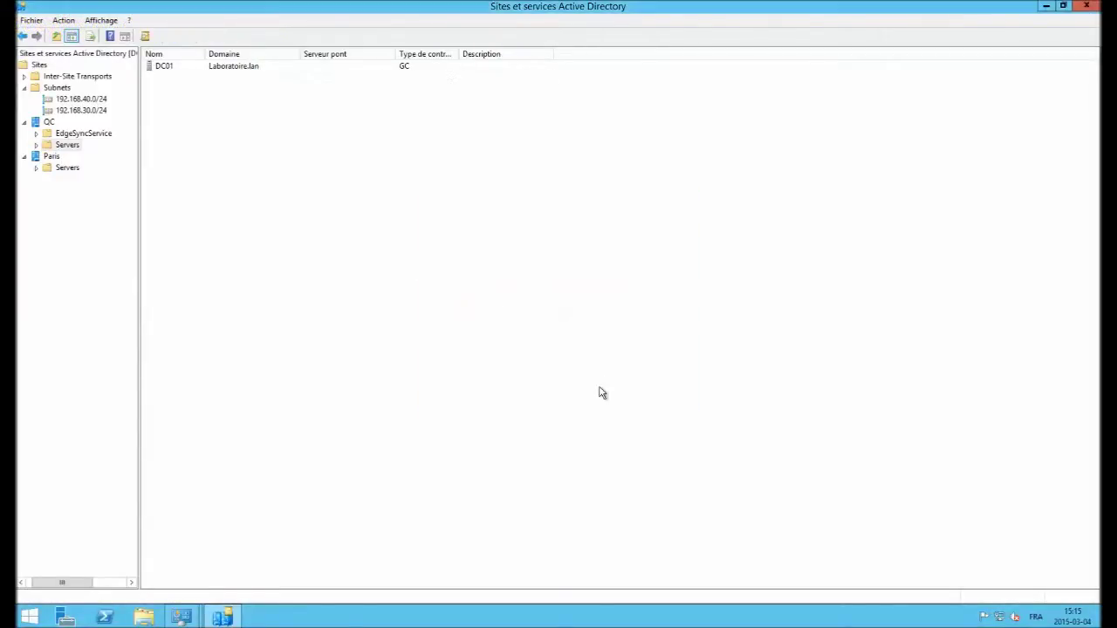